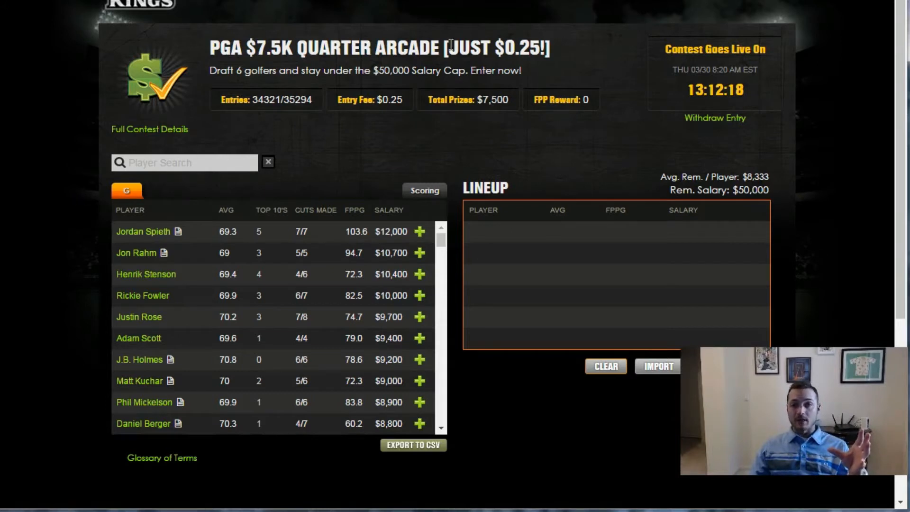
# - Switch from the contest page to the Key Stats sheet and select the names of the ten golfers with the best power rank
pyautogui.click(615, 74)
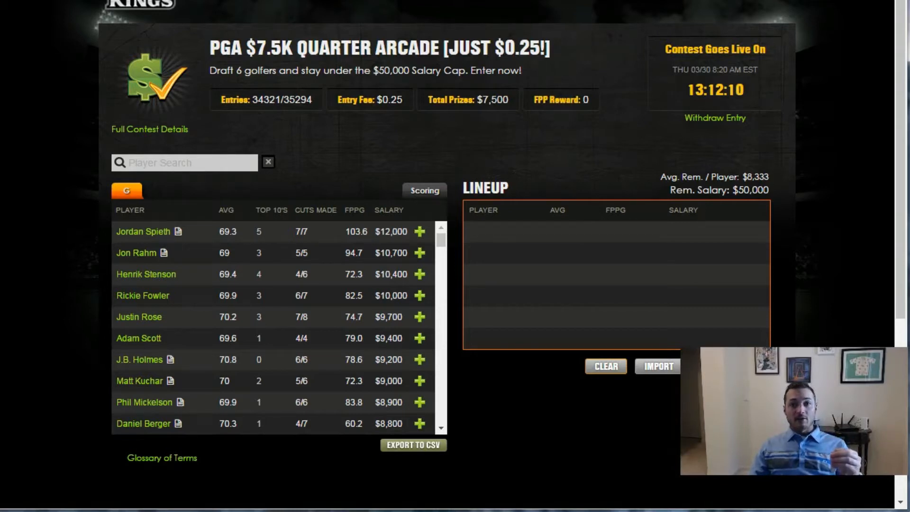
pyautogui.hotkey('ctrl', 'Tab')
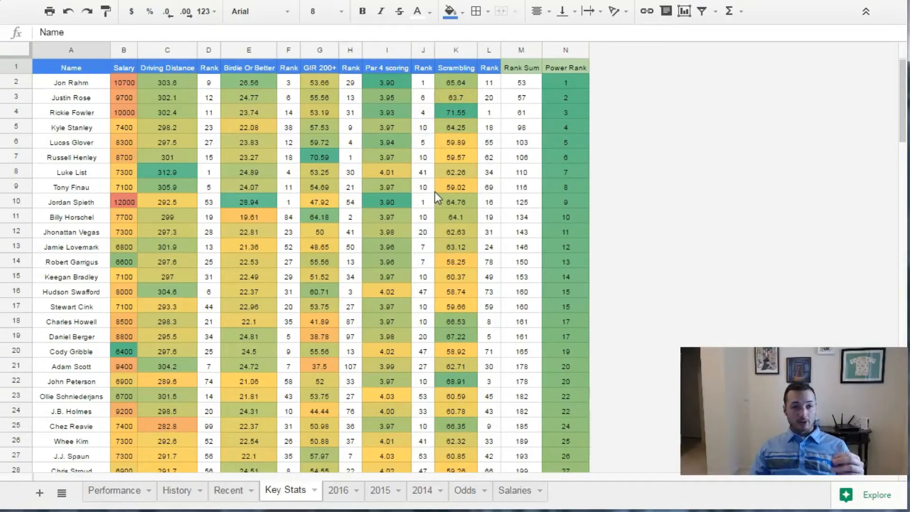
pyautogui.moveTo(63, 83); pyautogui.dragTo(75, 212)
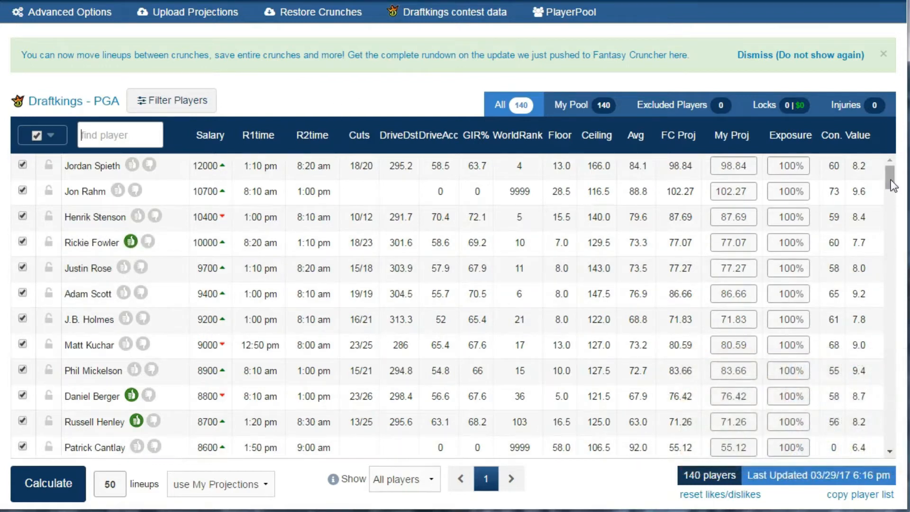
# - Examine the DraftKings PGA player pool in Fantasy Cruncher, including the golfers' salaries, projections and liked players
pyautogui.scroll(-3, 361, 245)
pyautogui.scroll(-3, 363, 245)
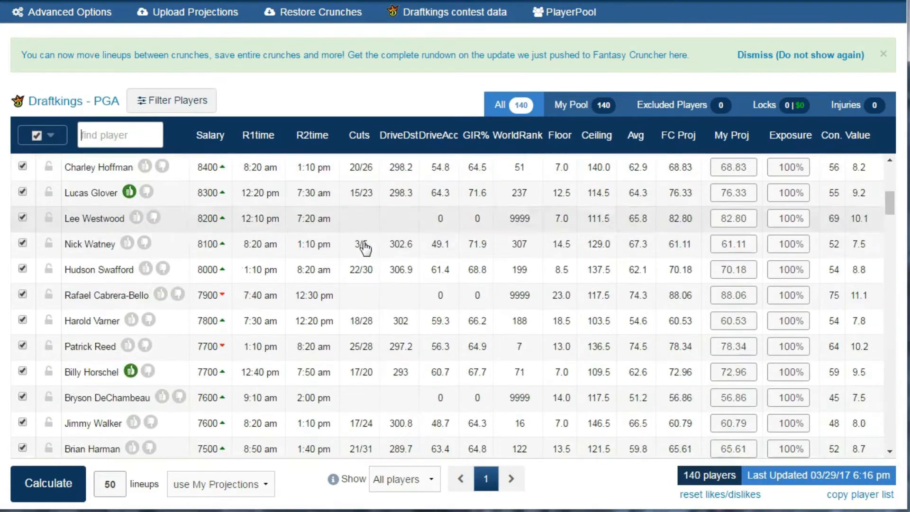
pyautogui.scroll(-4, 363, 247)
pyautogui.scroll(7, 364, 246)
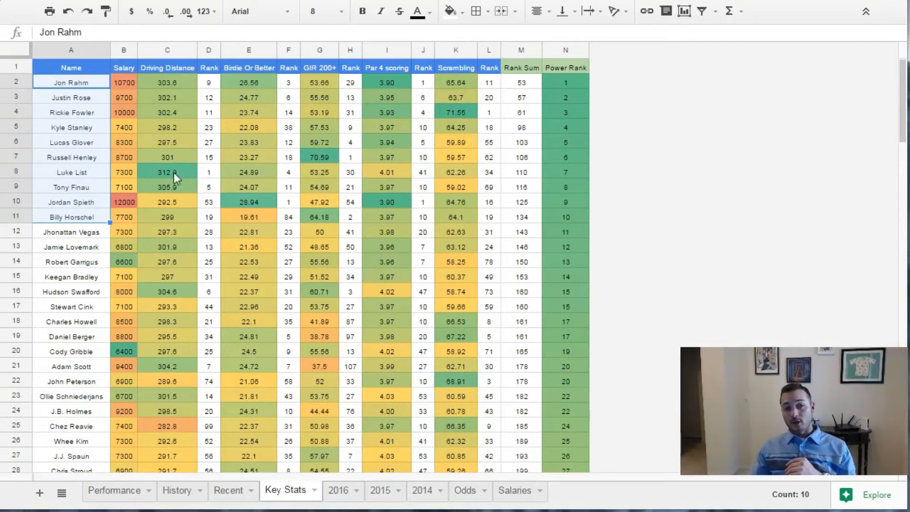
# - Return to the Key Stats sheet and review the rows for Luke List and Billy Horschel
pyautogui.click(85, 129)
pyautogui.click(93, 217)
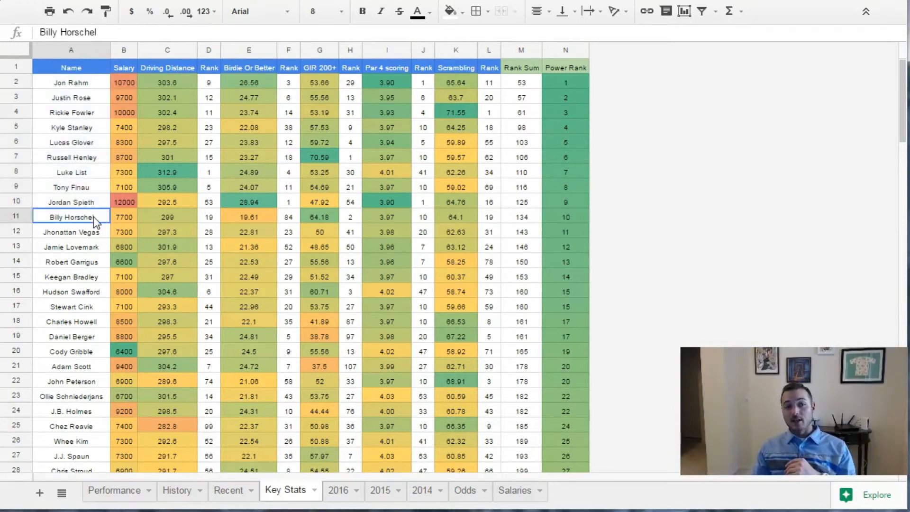
pyautogui.click(96, 171)
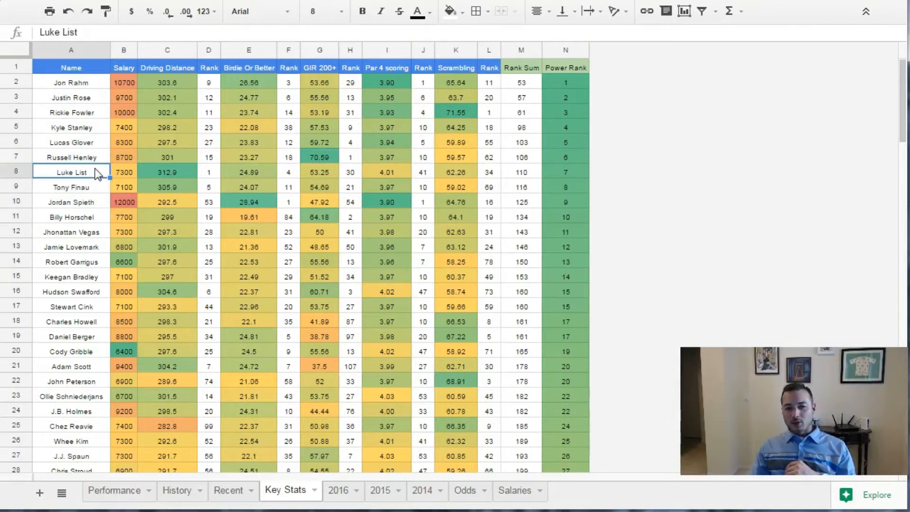
pyautogui.click(94, 219)
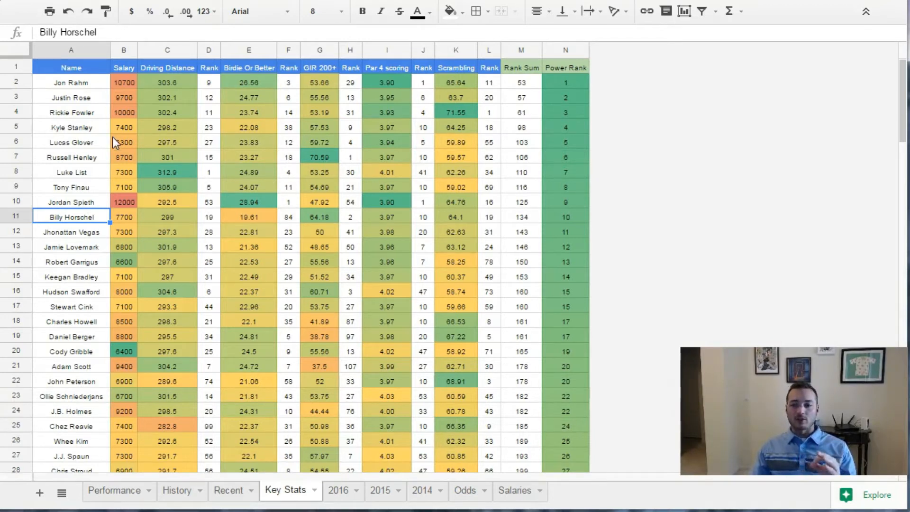
# - Switch to Fantasy Cruncher and, in the advanced options, set all players' global exposure to 40% and the randomness to 4%
pyautogui.hotkey('ctrl', 'Tab')
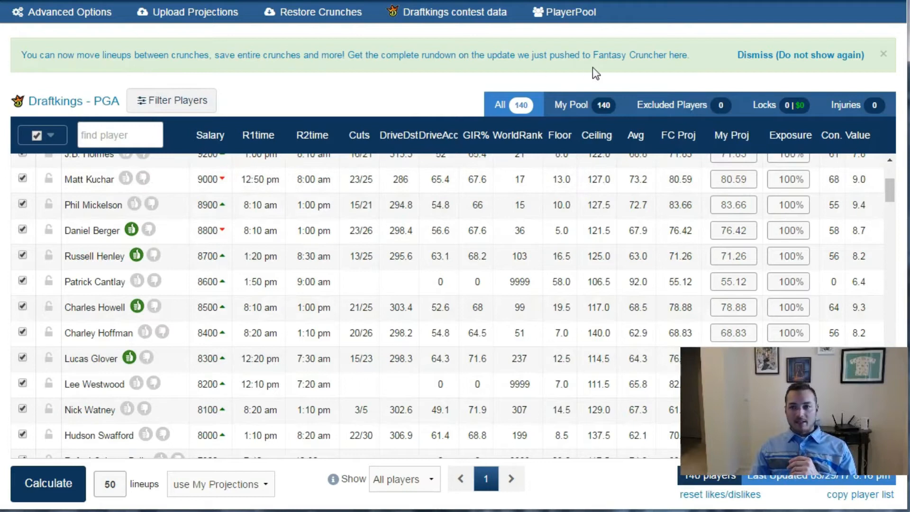
pyautogui.click(87, 12)
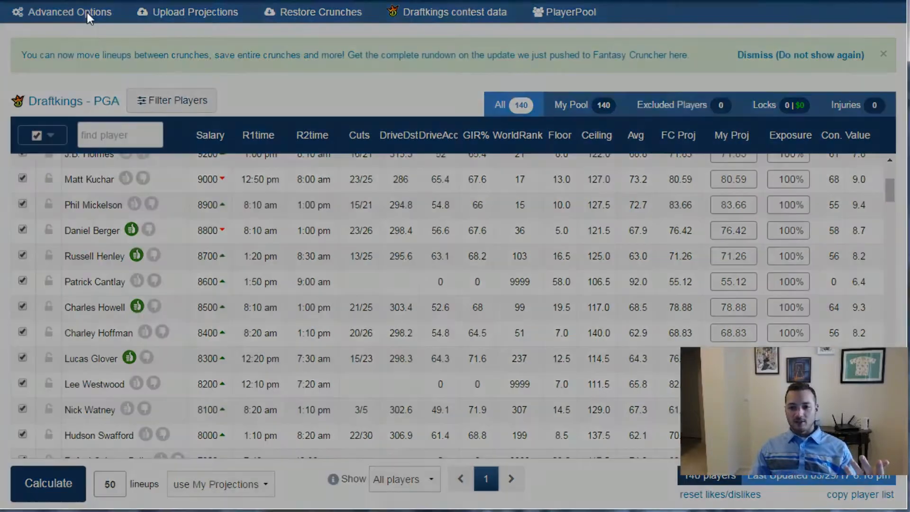
pyautogui.doubleClick(219, 324)
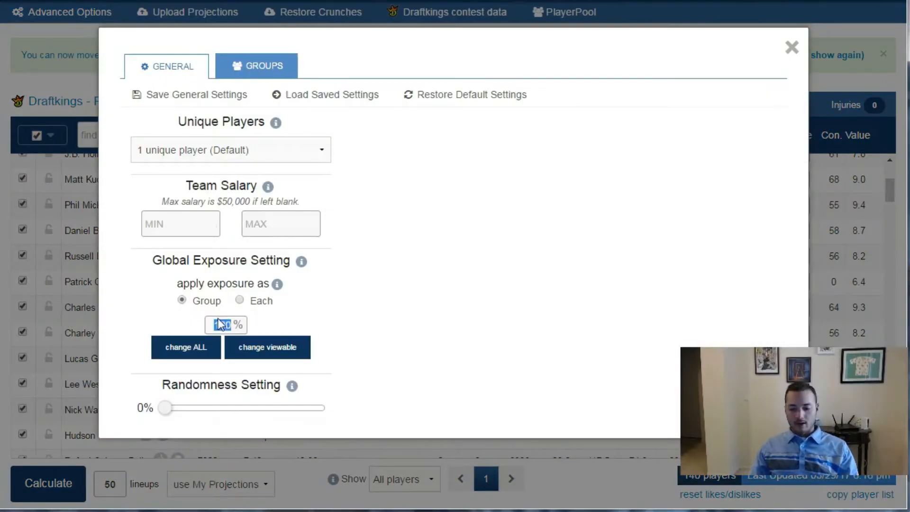
pyautogui.write('40')
pyautogui.moveTo(167, 409); pyautogui.dragTo(177, 413)
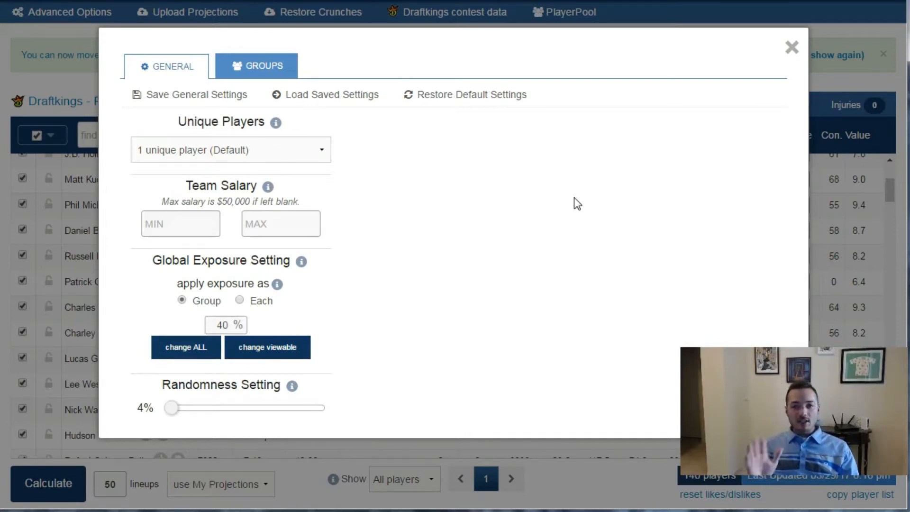
pyautogui.click(791, 47)
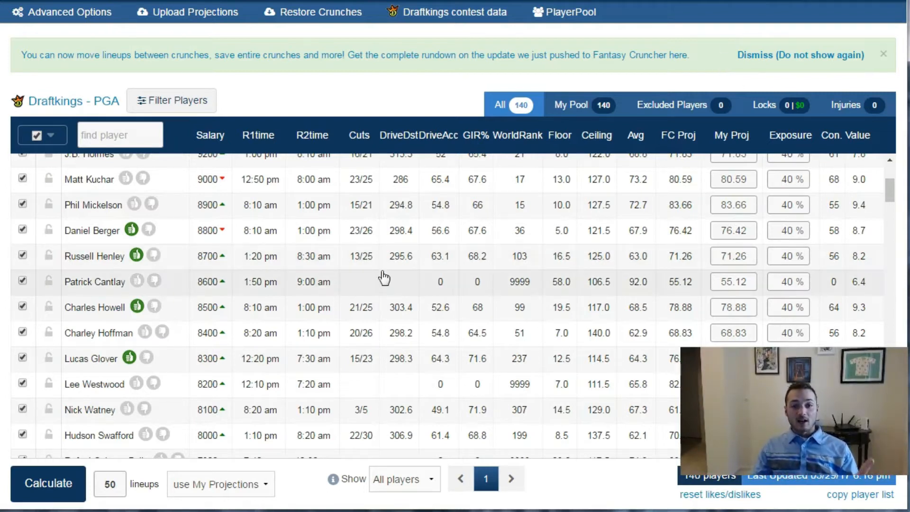
# - Calculate 50 lineups using My Projections and review the exposure list of the players used
pyautogui.scroll(4, 384, 278)
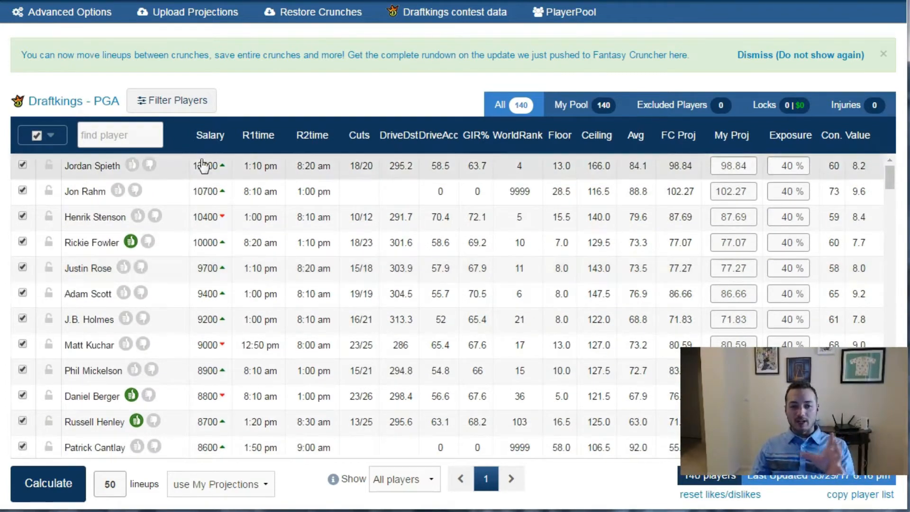
pyautogui.click(76, 493)
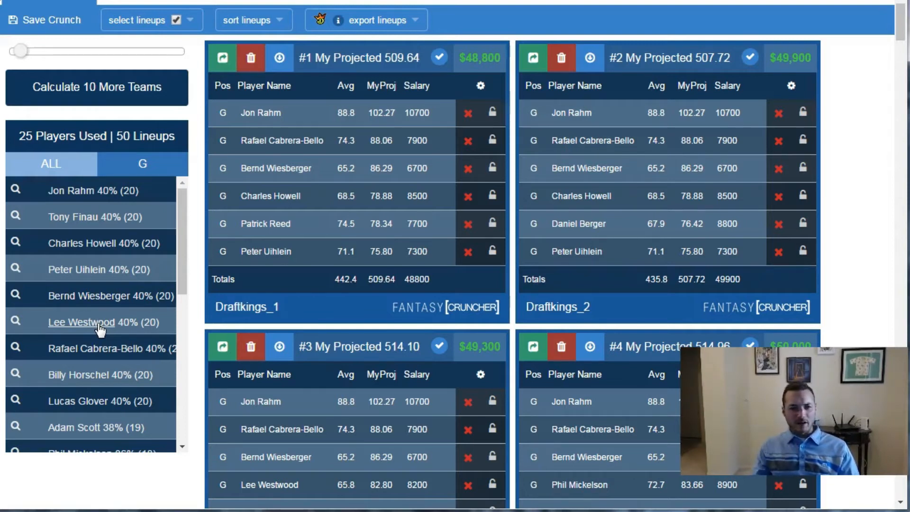
pyautogui.scroll(-3, 179, 272)
pyautogui.moveTo(178, 283); pyautogui.dragTo(175, 328)
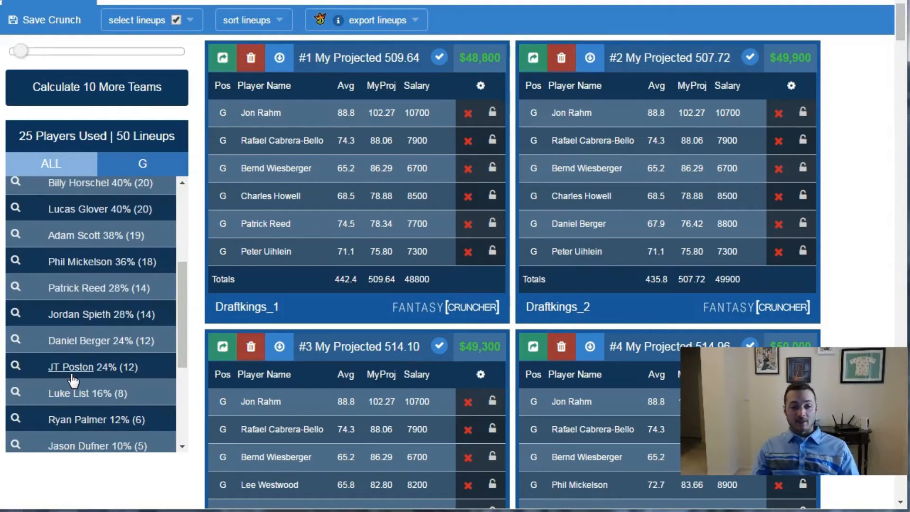
pyautogui.moveTo(180, 325); pyautogui.dragTo(182, 419)
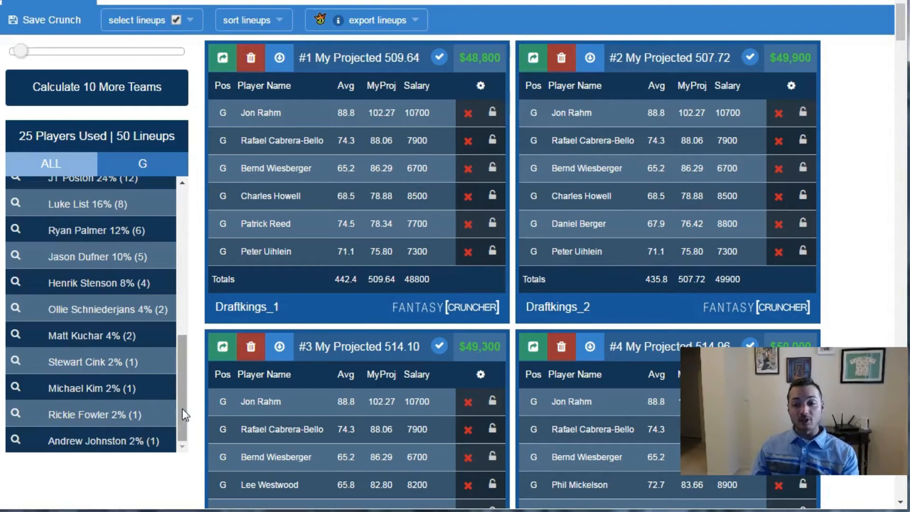
pyautogui.moveTo(182, 409); pyautogui.dragTo(178, 226)
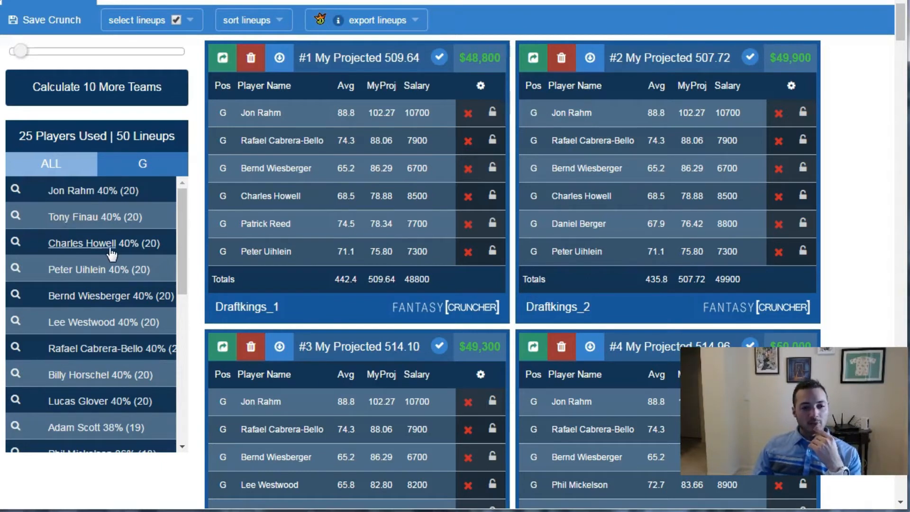
pyautogui.moveTo(181, 226); pyautogui.dragTo(190, 168)
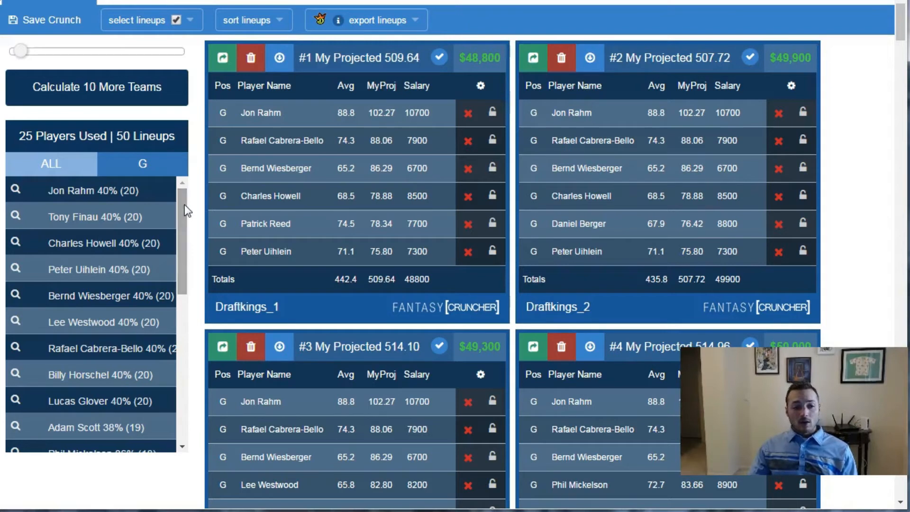
pyautogui.moveTo(179, 212)
pyautogui.mouseDown()
pyautogui.moveTo(180, 269)
pyautogui.moveTo(179, 195)
pyautogui.mouseUp()
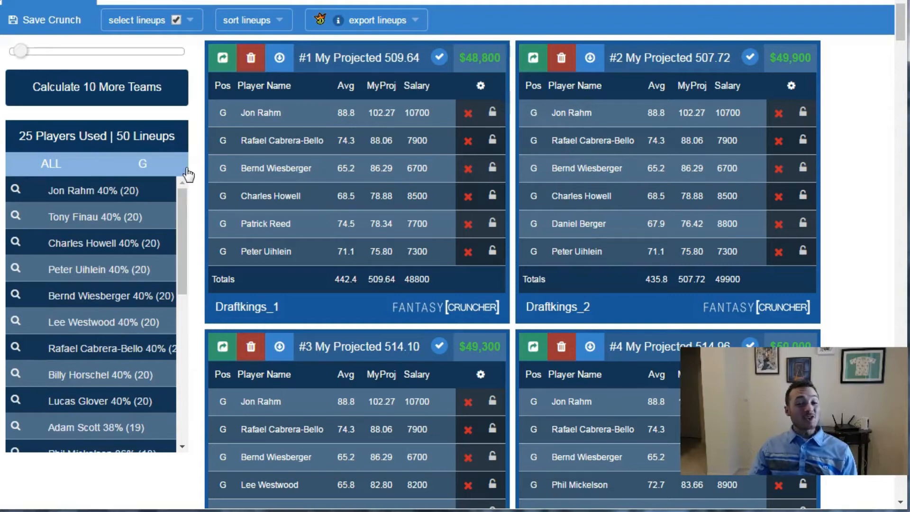
# - Compare the generated lineups with the player pool and exclude Rickie Fowler from the pool
pyautogui.scroll(10, 187, 173)
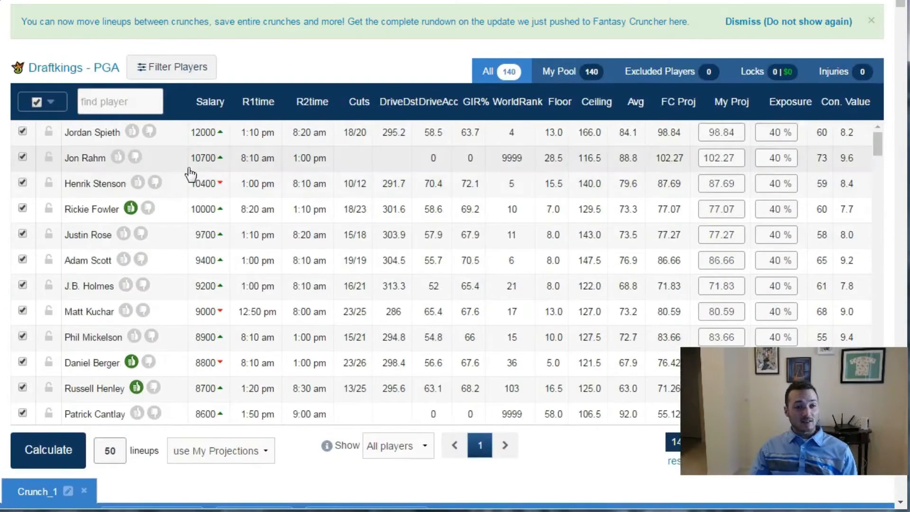
pyautogui.scroll(-15, 189, 174)
pyautogui.scroll(-7, 193, 425)
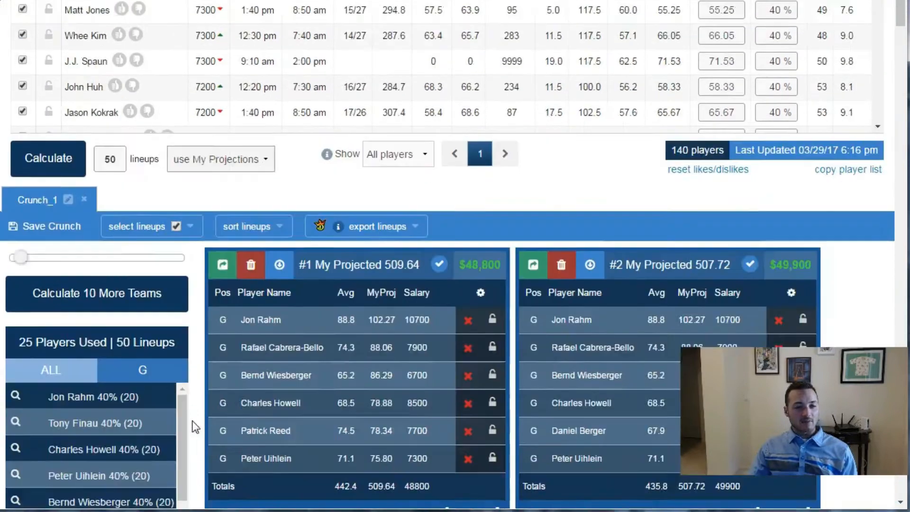
pyautogui.scroll(-4, 198, 337)
pyautogui.moveTo(184, 252); pyautogui.dragTo(186, 229)
pyautogui.scroll(10, 187, 209)
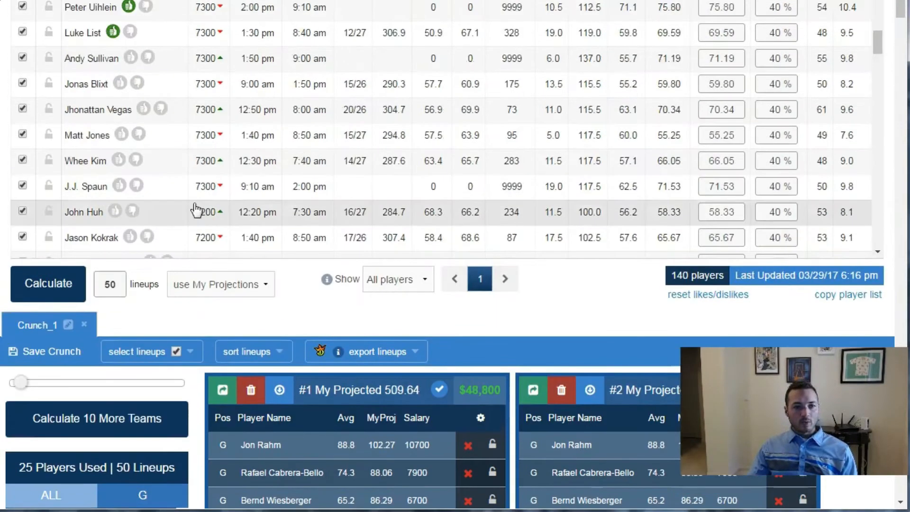
pyautogui.scroll(10, 196, 209)
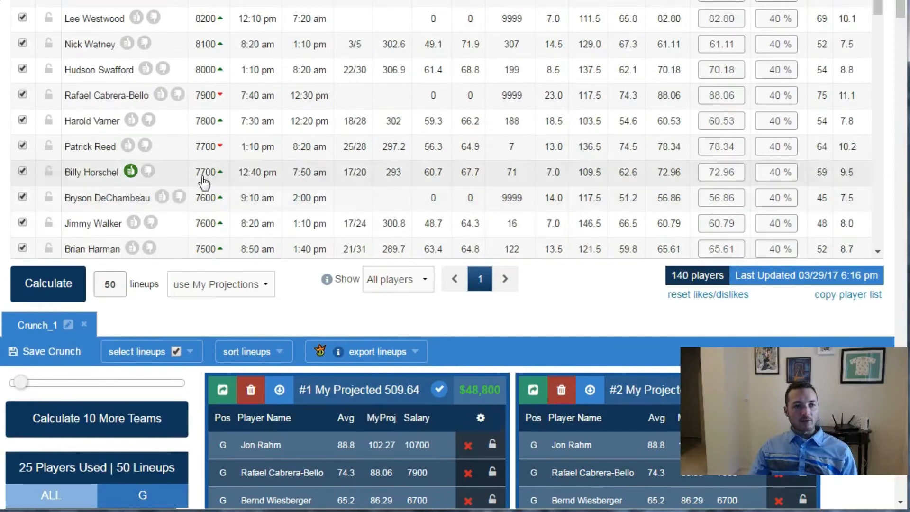
pyautogui.scroll(5, 203, 183)
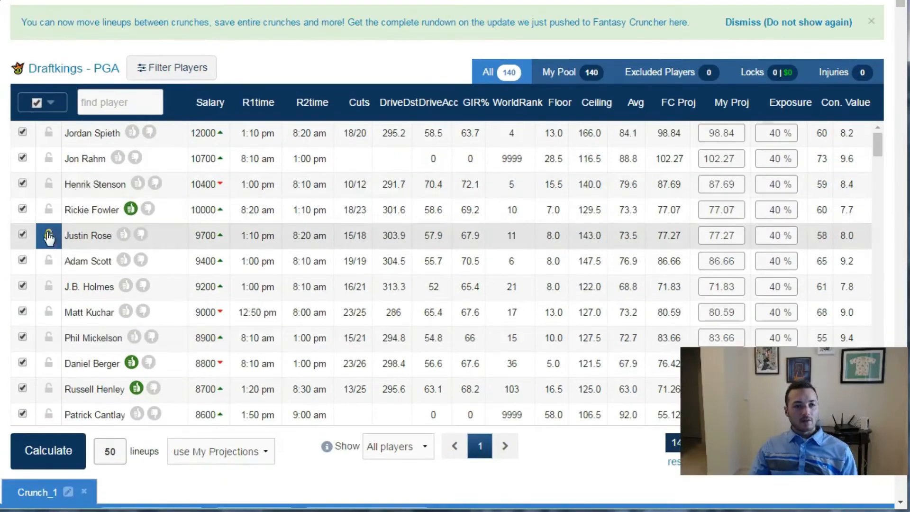
pyautogui.click(22, 211)
# - Find Tony Finau with the search term "finau", exclude him from the player pool, and clear the search
pyautogui.scroll(-10, 132, 250)
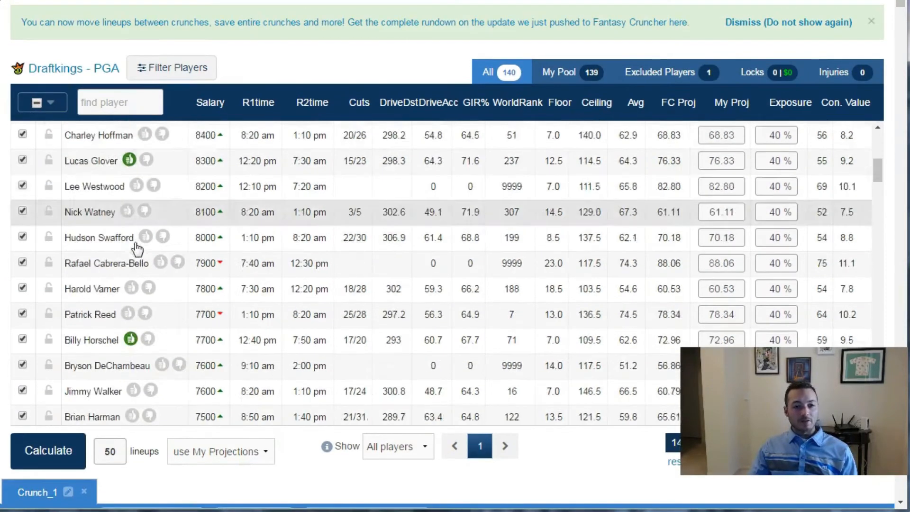
pyautogui.click(132, 101)
pyautogui.write('finau')
pyautogui.click(22, 132)
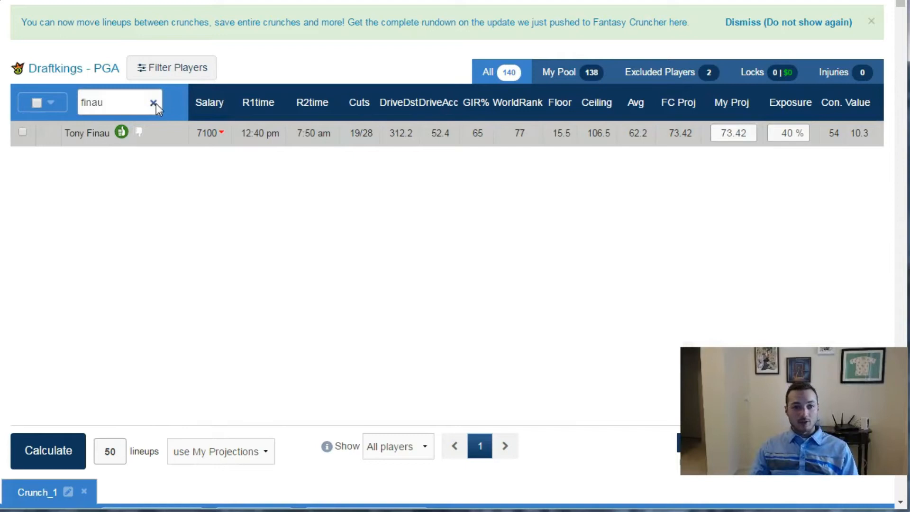
pyautogui.click(154, 102)
# - Mark Henrik Stenson and Justin Rose as liked players
pyautogui.click(138, 183)
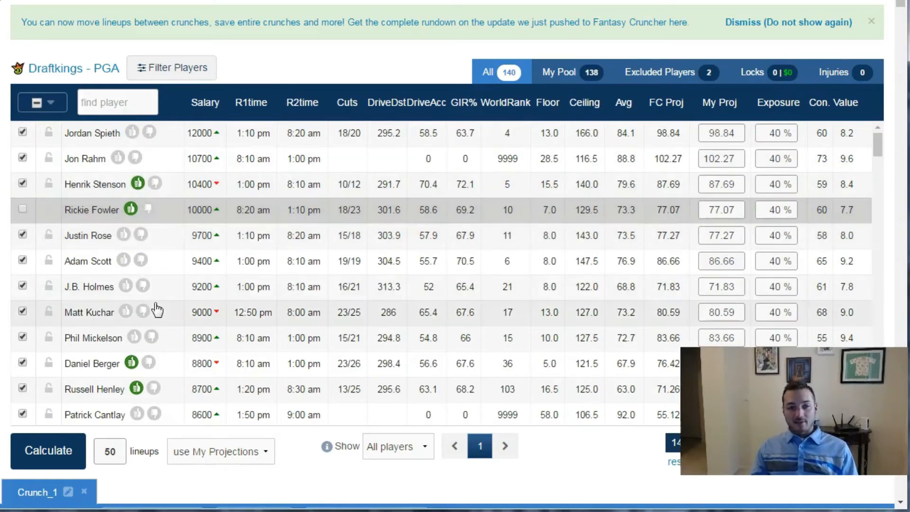
pyautogui.click(123, 234)
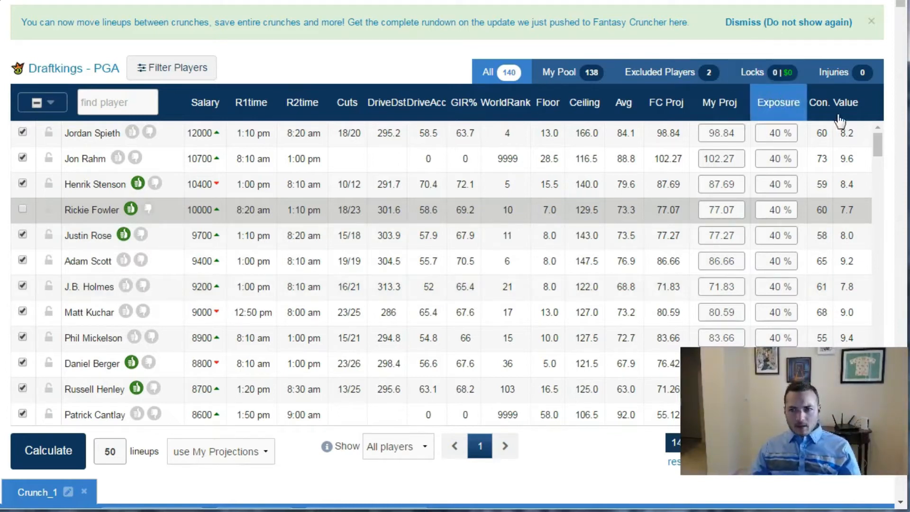
# - Find Lee Westwood with the search term "wes", set his exposure to 25%, and clear the search
pyautogui.click(136, 99)
pyautogui.write('wes')
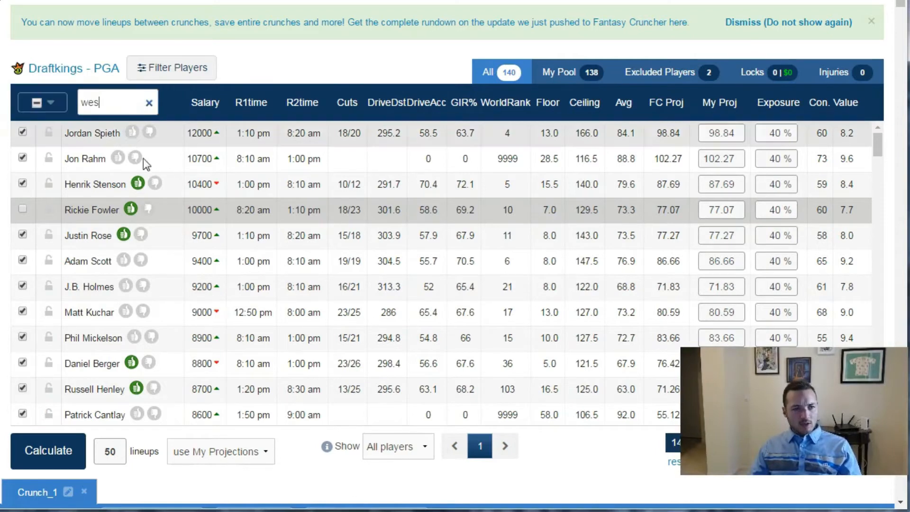
pyautogui.click(784, 134)
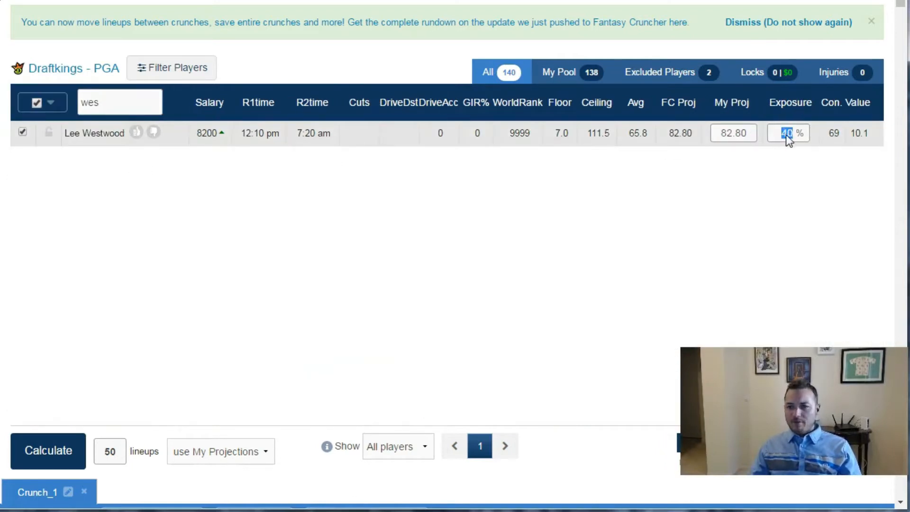
pyautogui.write('25')
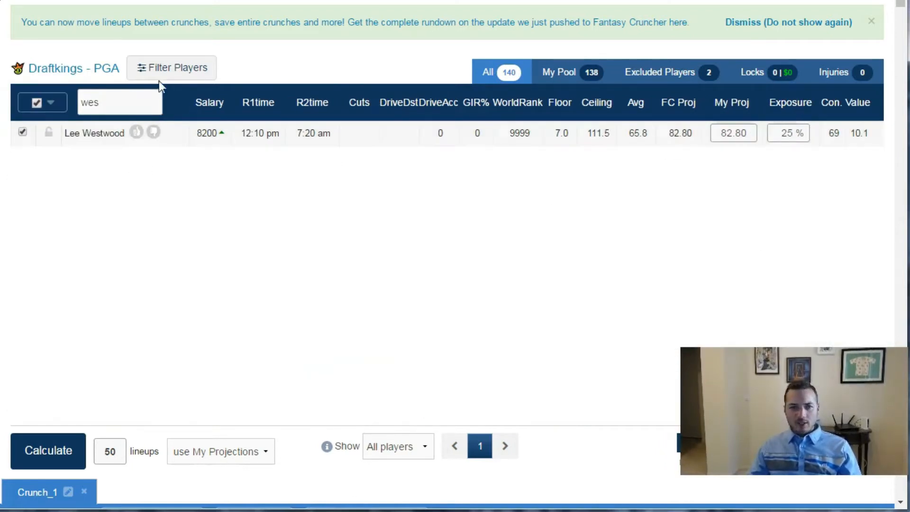
pyautogui.click(152, 105)
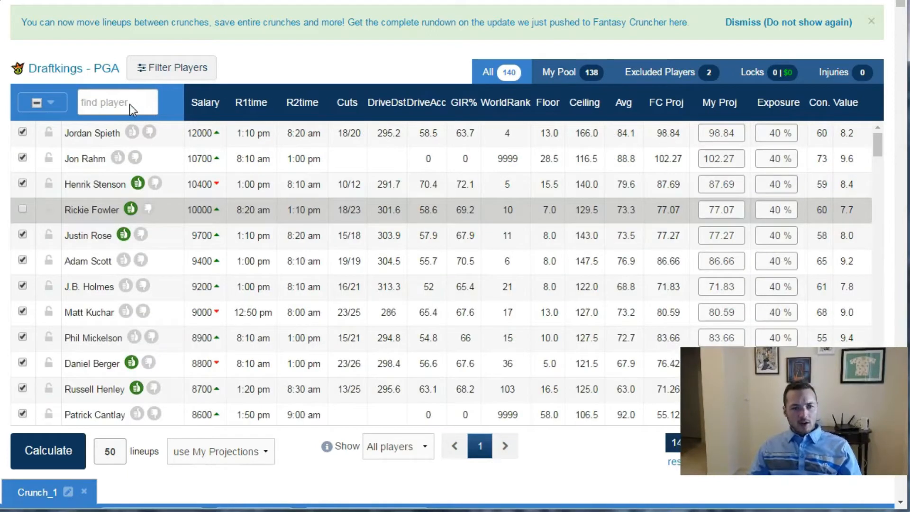
# - Find Bernd Wiesberger with the search term "wies" and open his player details with his past tournament results
pyautogui.write('wie')
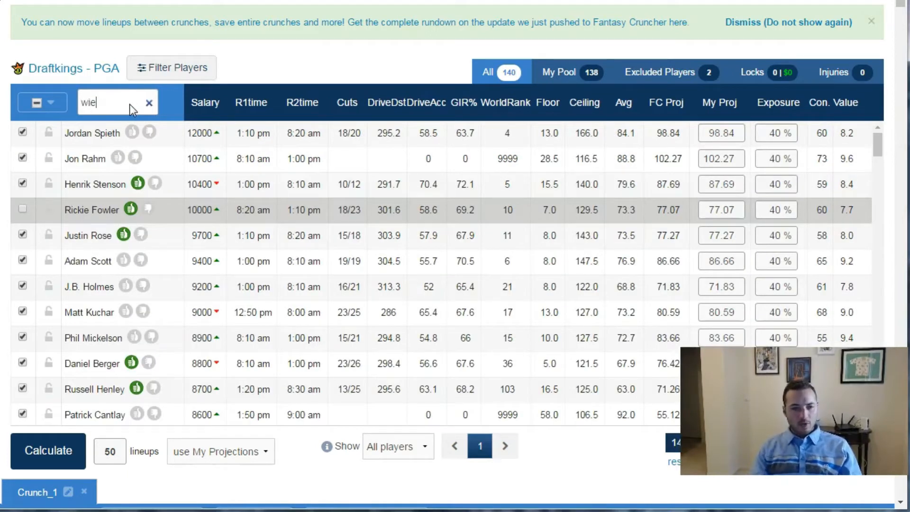
pyautogui.write('s')
pyautogui.click(106, 134)
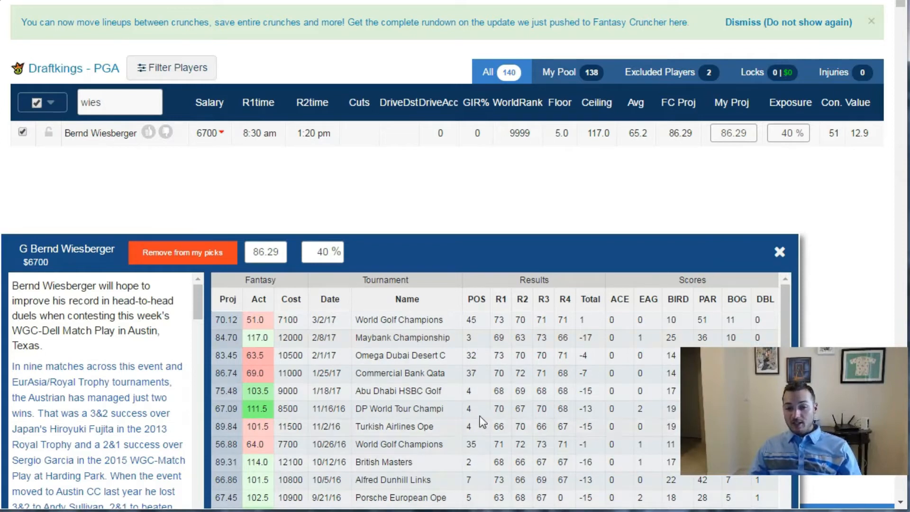
# - Close Bernd Wiesberger's details, set his exposure to 30%, and calculate 50 lineups from the full player list
pyautogui.click(776, 254)
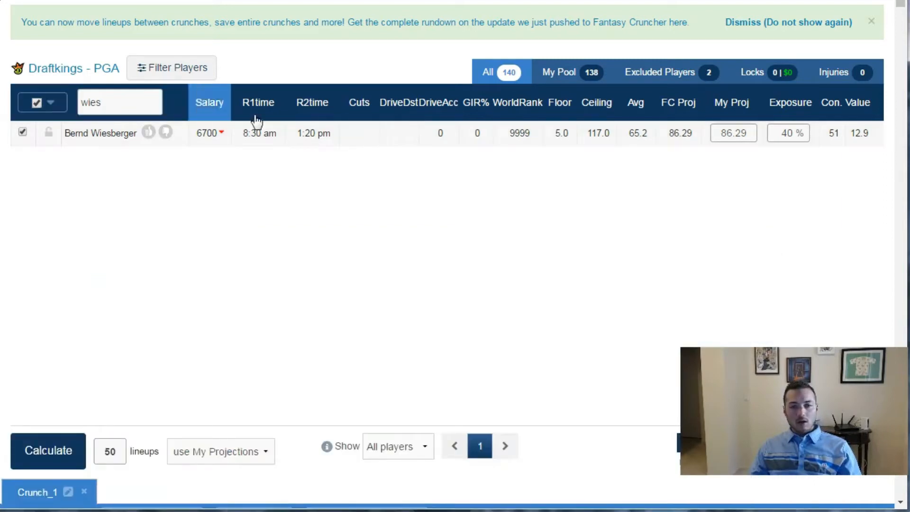
pyautogui.write('30')
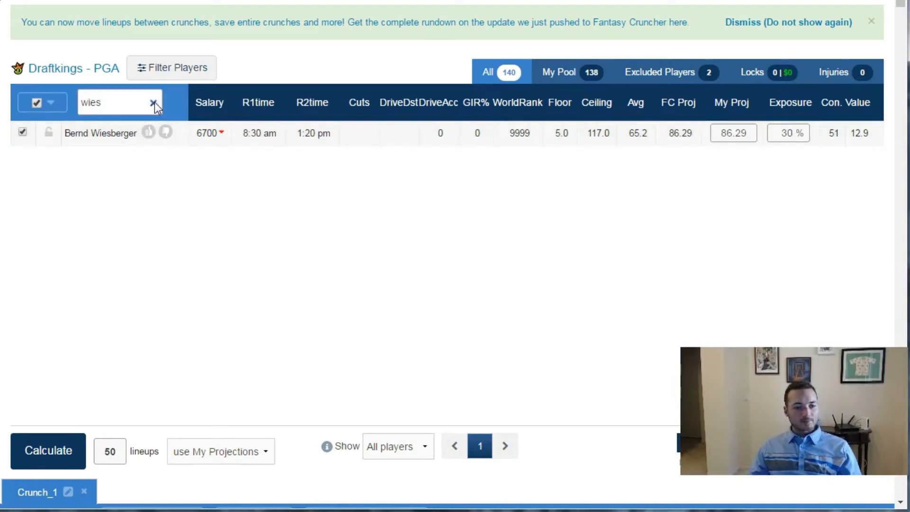
pyautogui.click(154, 103)
pyautogui.click(41, 459)
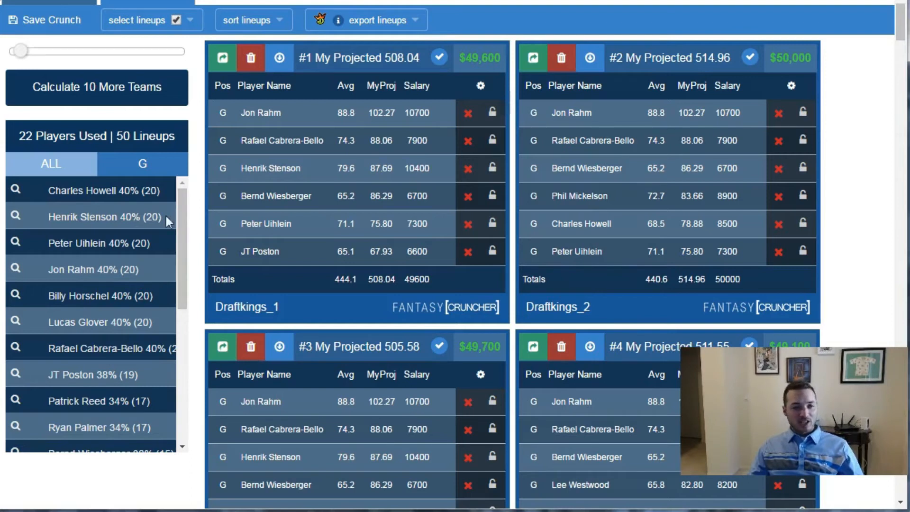
# - Examine each player's usage percentage across the 50 generated lineups, checking it against the player pool
pyautogui.moveTo(181, 207); pyautogui.dragTo(189, 354)
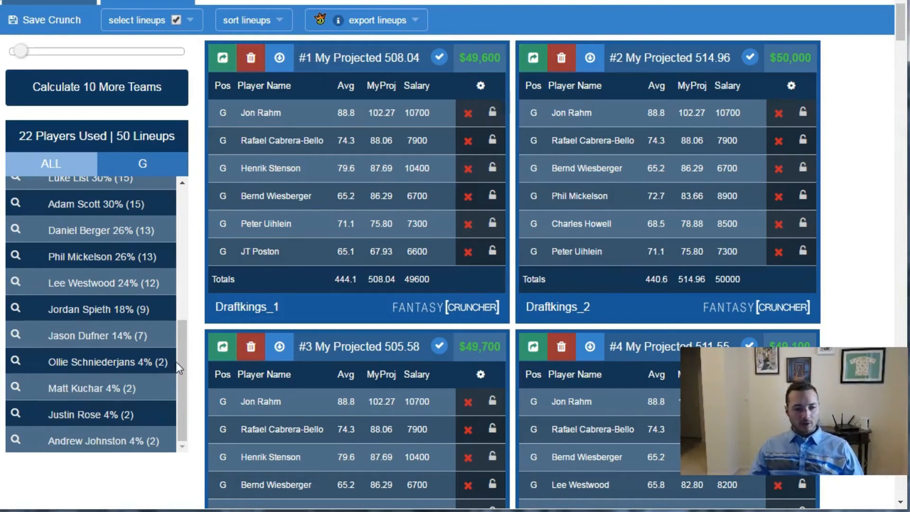
pyautogui.moveTo(178, 357)
pyautogui.mouseDown()
pyautogui.moveTo(181, 298)
pyautogui.moveTo(177, 372)
pyautogui.mouseUp()
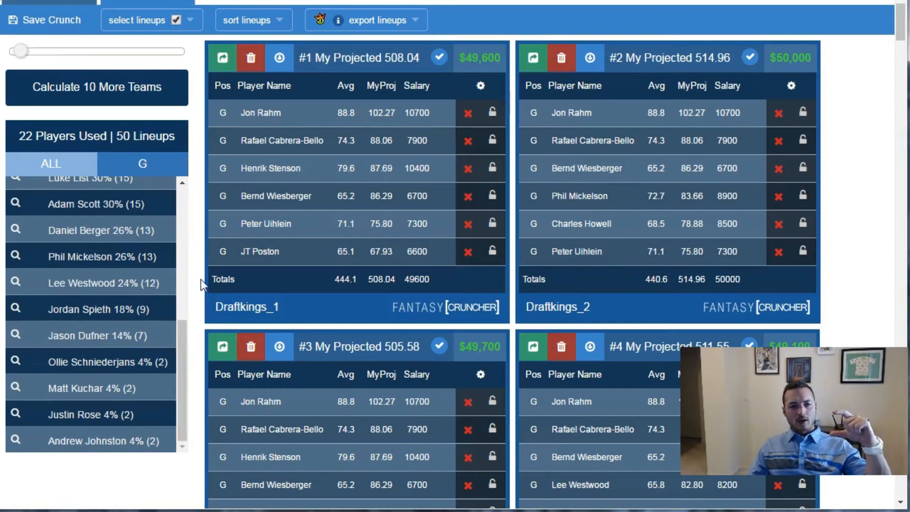
pyautogui.scroll(10, 204, 287)
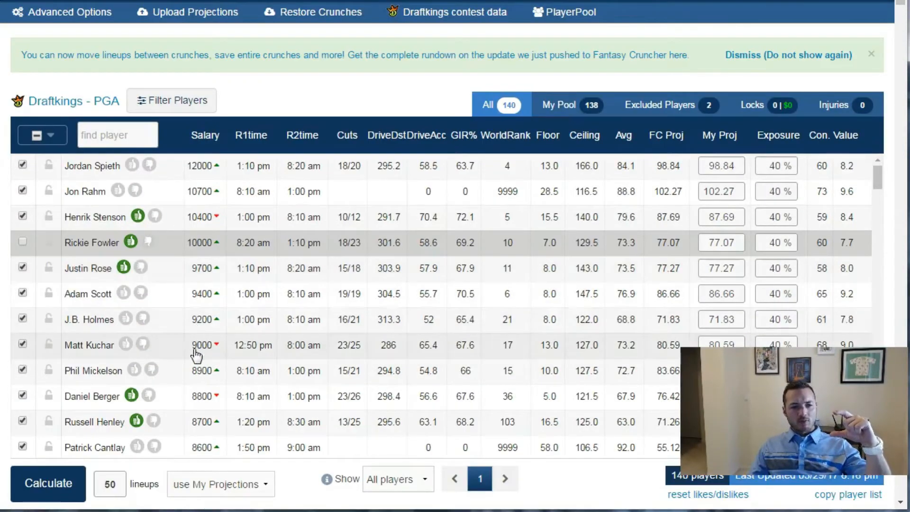
pyautogui.scroll(-10, 179, 325)
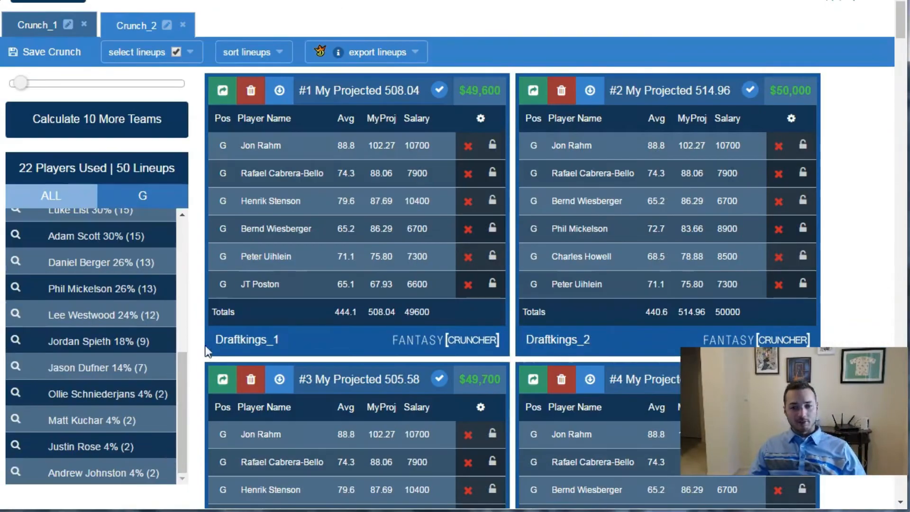
pyautogui.moveTo(181, 392); pyautogui.dragTo(180, 408)
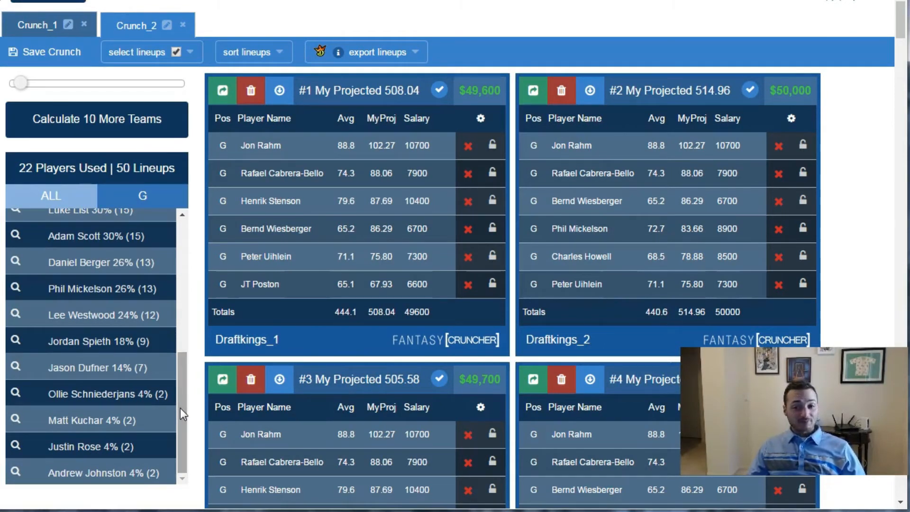
pyautogui.moveTo(180, 407); pyautogui.dragTo(184, 382)
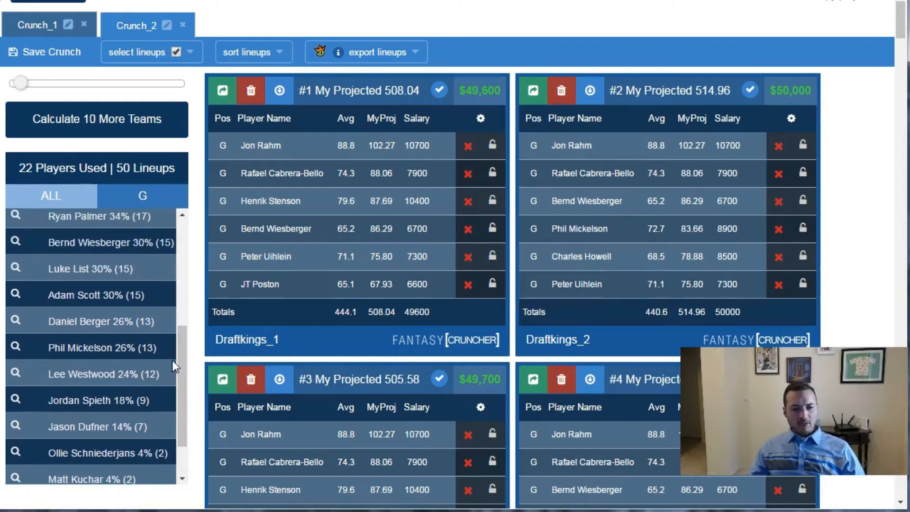
pyautogui.moveTo(183, 343); pyautogui.dragTo(200, 232)
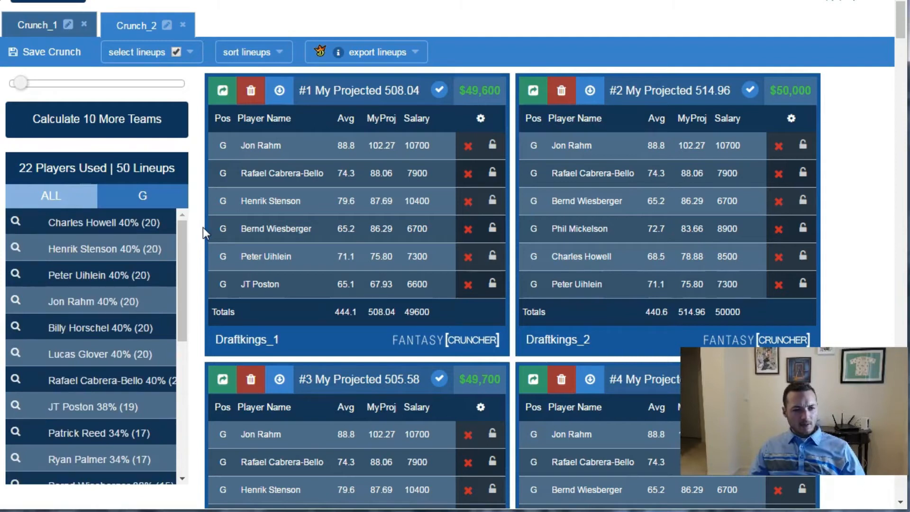
pyautogui.scroll(-3, 203, 231)
pyautogui.scroll(6, 194, 240)
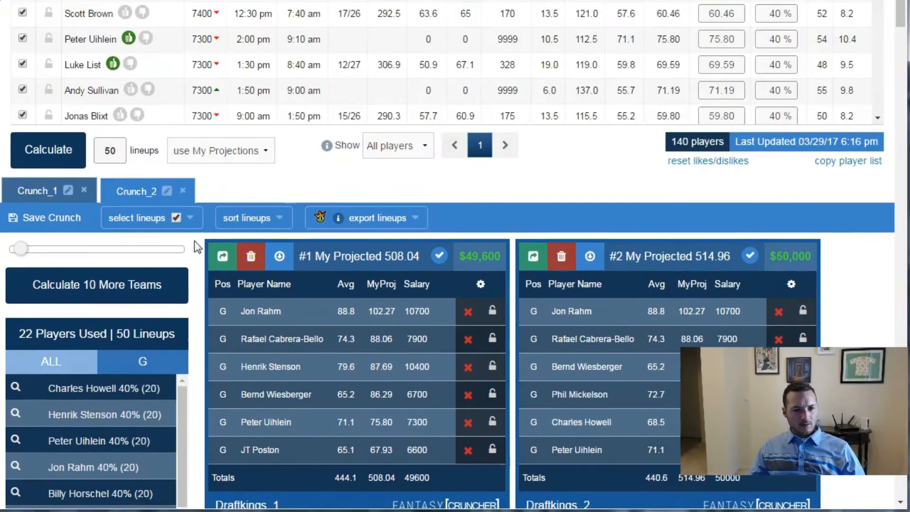
pyautogui.scroll(-3, 191, 354)
pyautogui.moveTo(182, 291); pyautogui.dragTo(175, 404)
pyautogui.scroll(-1, 175, 404)
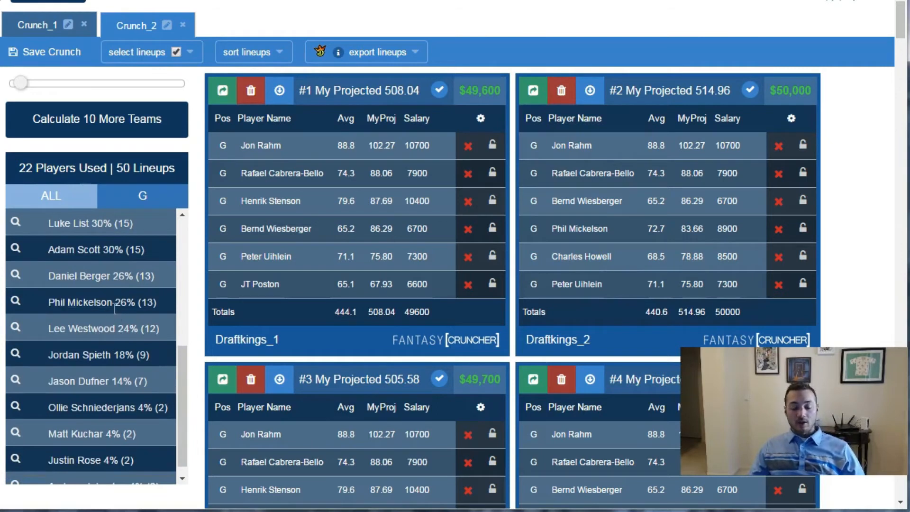
pyautogui.moveTo(178, 360); pyautogui.dragTo(181, 394)
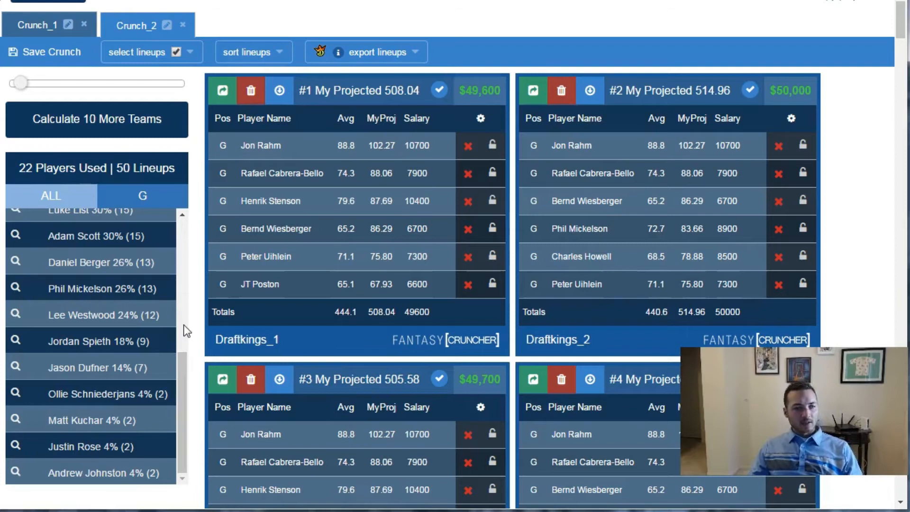
# - Raise Justin Rose's rating in the player pool from a single like to a double like
pyautogui.scroll(1, 197, 306)
pyautogui.scroll(6, 199, 302)
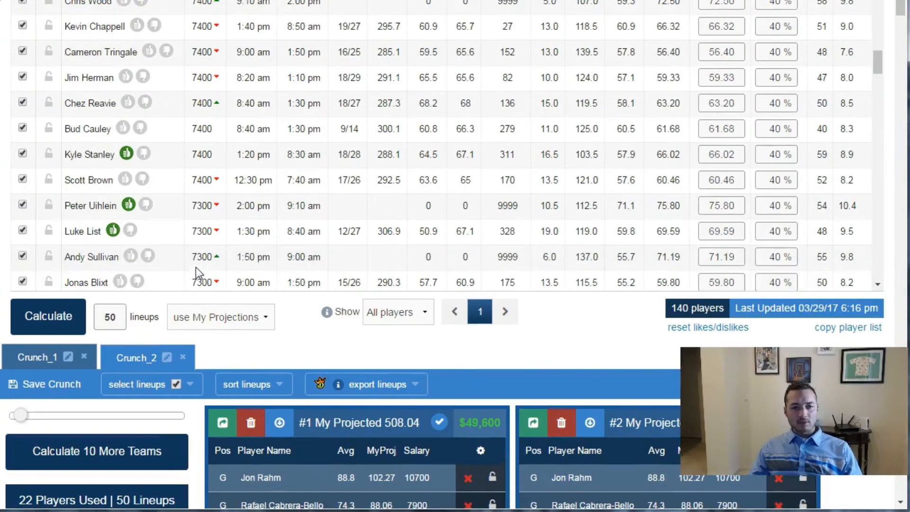
pyautogui.scroll(6, 165, 280)
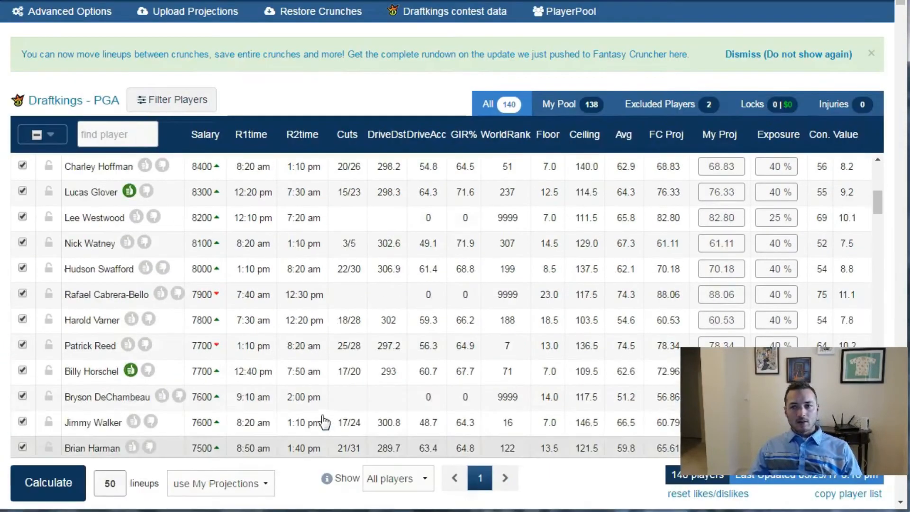
pyautogui.scroll(4, 257, 286)
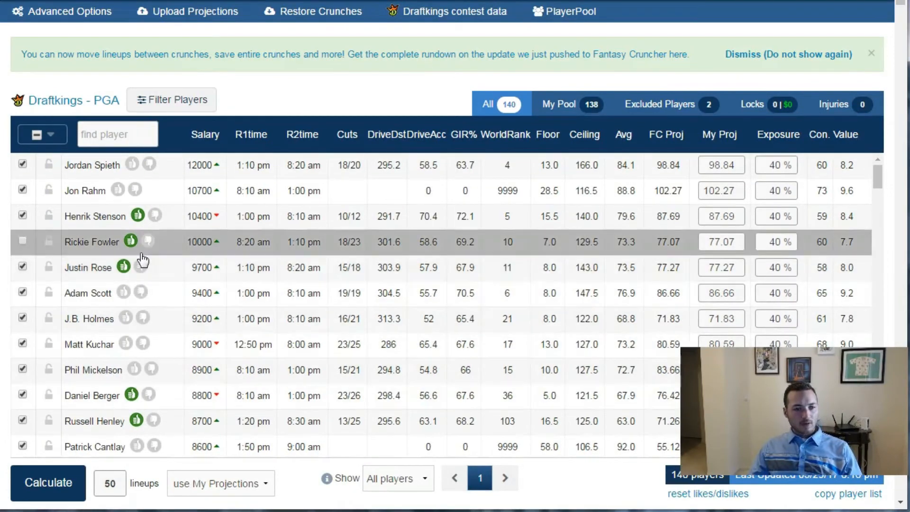
pyautogui.click(123, 269)
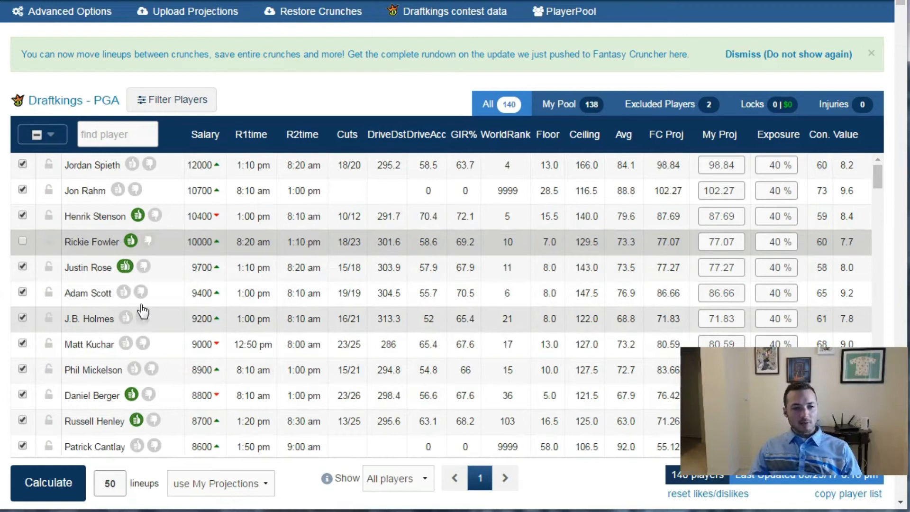
# - Set Henrik Stenson's exposure to 30% and calculate a new set of 50 lineups
pyautogui.moveTo(768, 216); pyautogui.dragTo(779, 216)
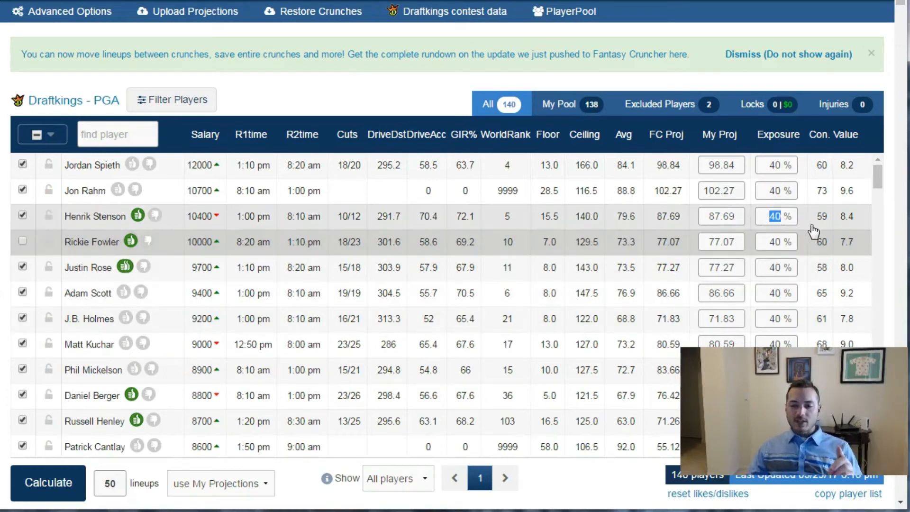
pyautogui.write('30')
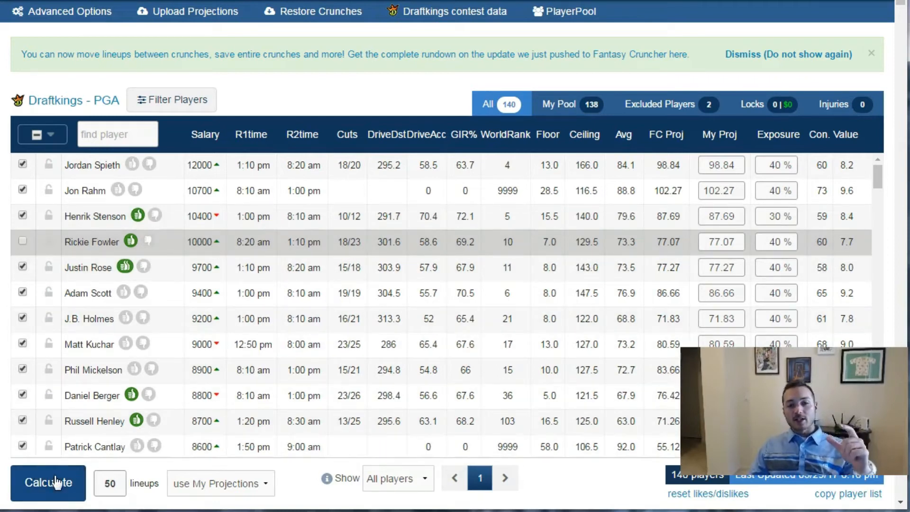
pyautogui.click(55, 482)
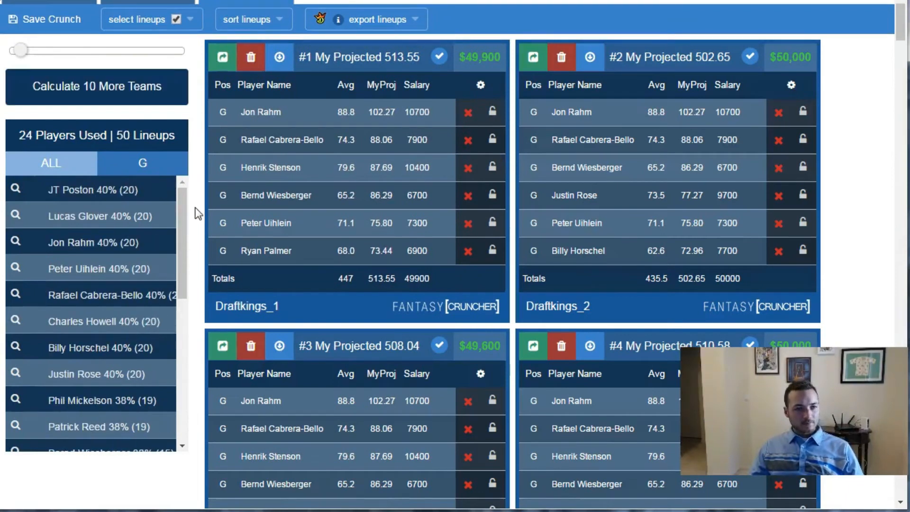
# - Return to the Crunch_2 lineups and restore Justin Rose's single like and Henrik Stenson's 40% exposure
pyautogui.moveTo(179, 203); pyautogui.dragTo(193, 189)
pyautogui.scroll(3, 228, 186)
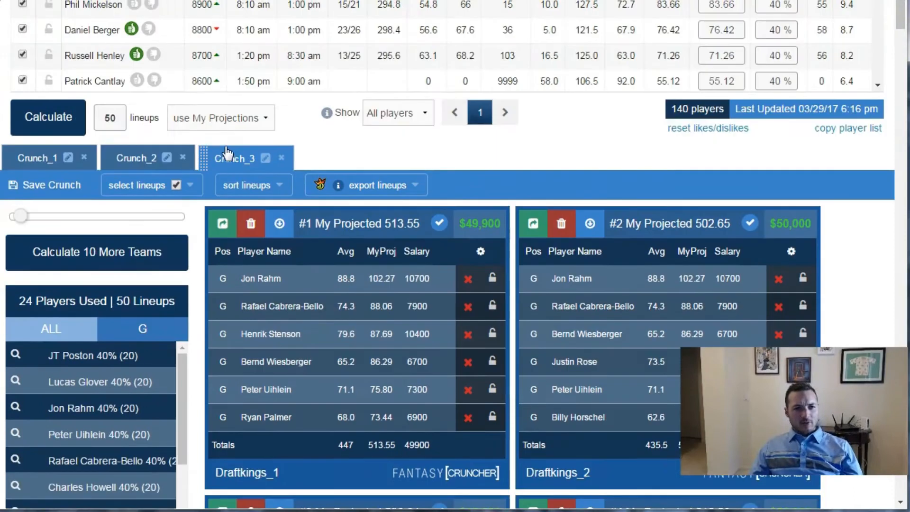
pyautogui.click(180, 255)
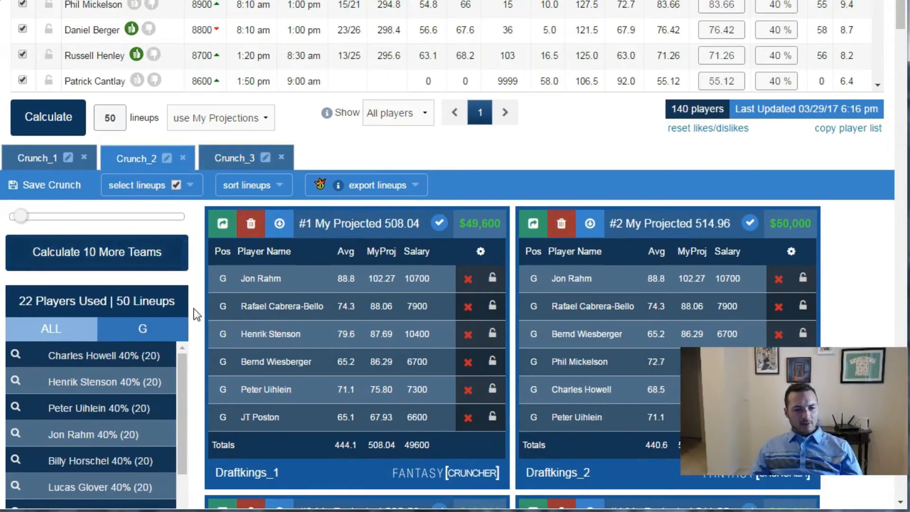
pyautogui.scroll(6, 195, 297)
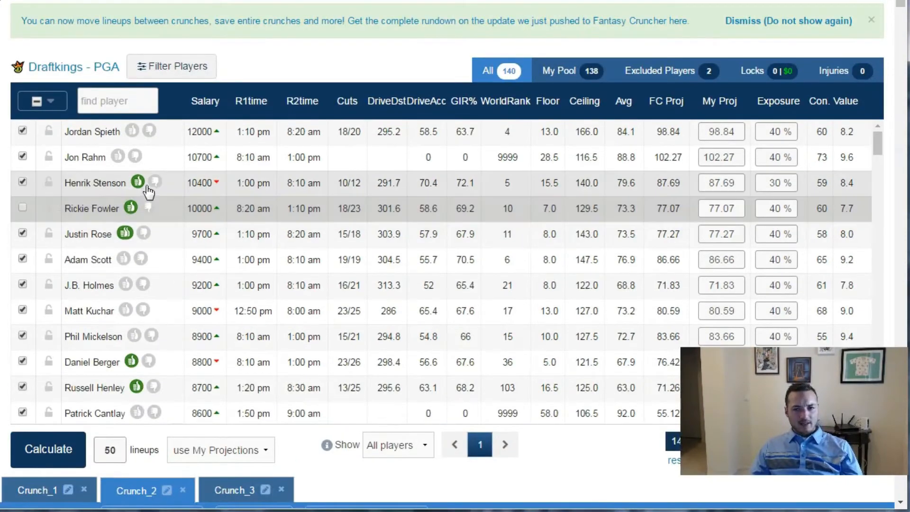
pyautogui.write('40')
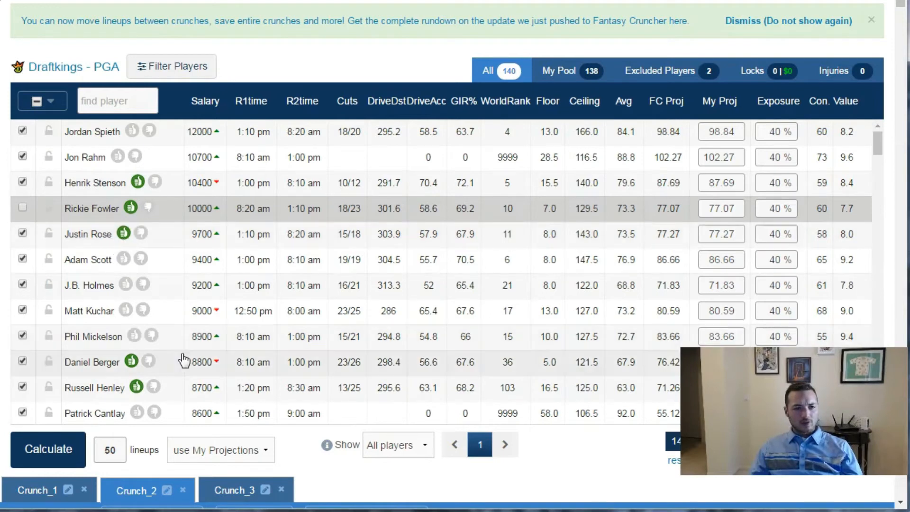
# - Review the player usage percentages for the Crunch_2 lineups
pyautogui.scroll(-4, 182, 361)
pyautogui.scroll(-1, 311, 440)
pyautogui.scroll(-9, 312, 440)
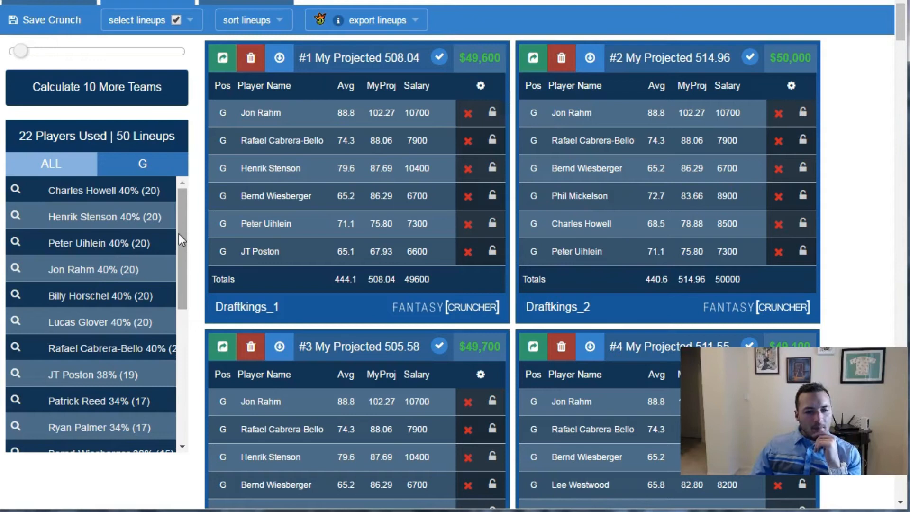
pyautogui.moveTo(179, 234); pyautogui.dragTo(181, 255)
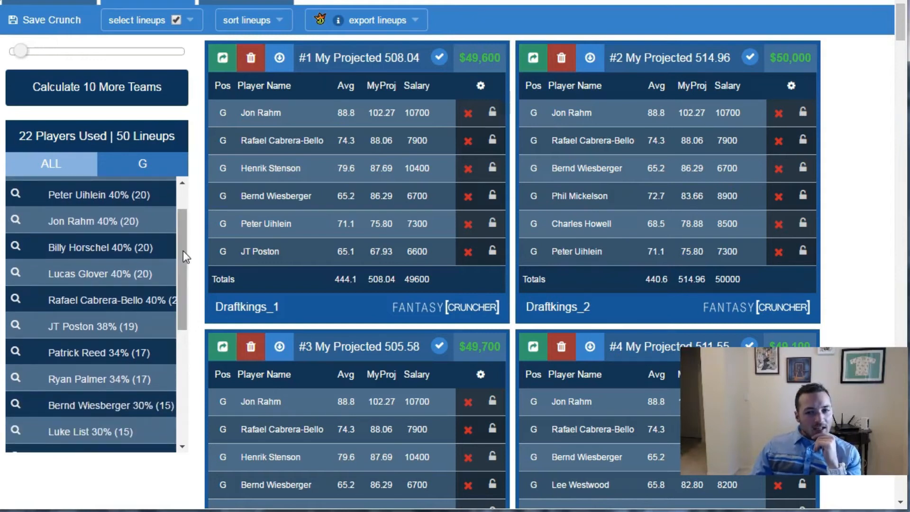
pyautogui.moveTo(183, 251); pyautogui.dragTo(175, 275)
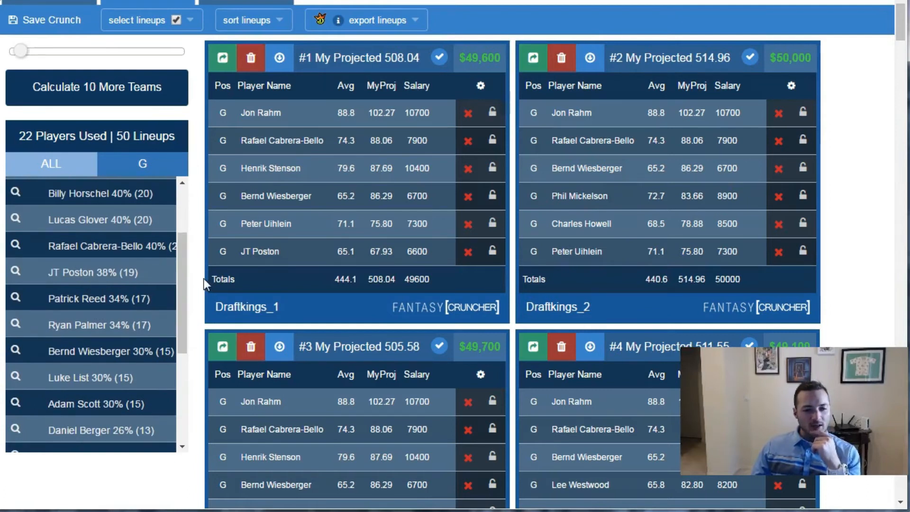
# - Find Patrick Reed in the player pool, review his news and past tournament results, and close his details
pyautogui.scroll(10, 203, 278)
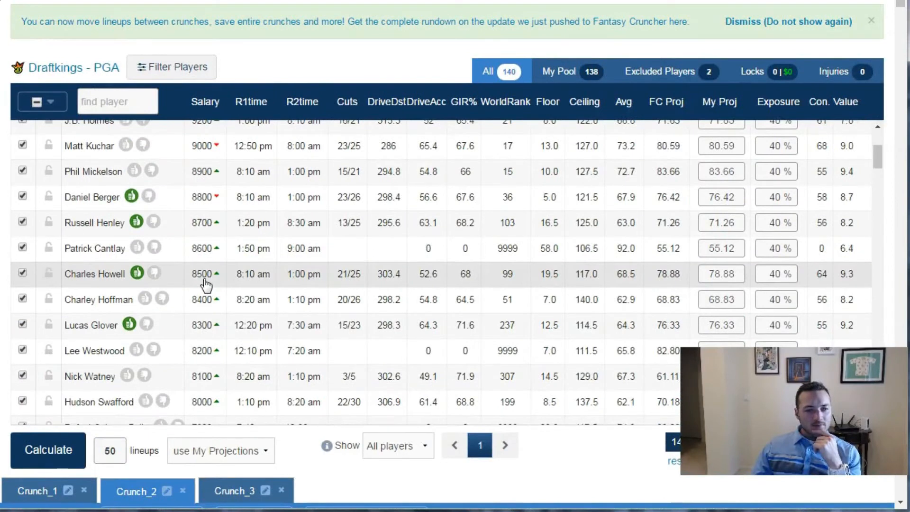
pyautogui.scroll(4, 206, 284)
pyautogui.scroll(-8, 203, 282)
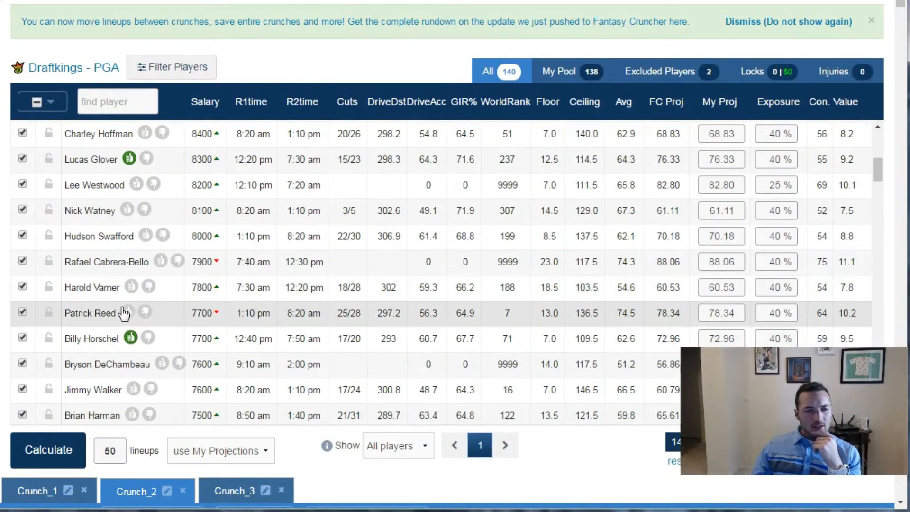
pyautogui.click(90, 312)
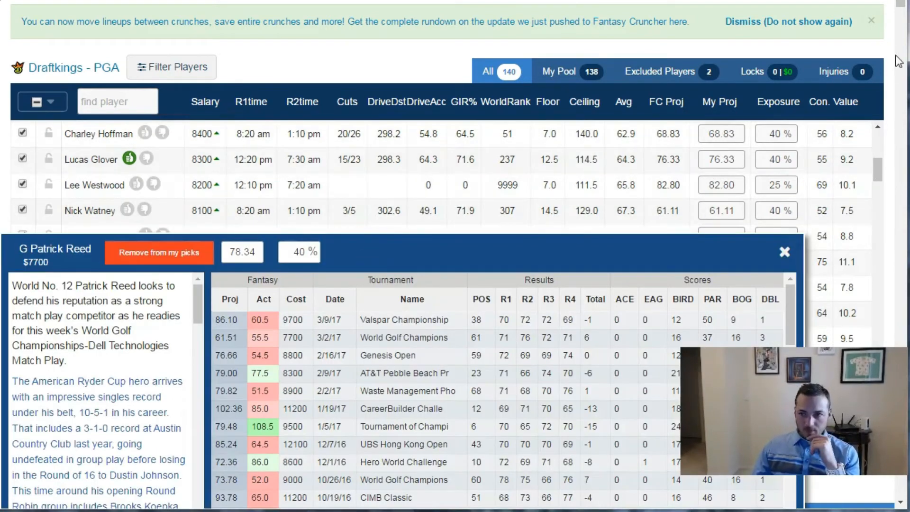
pyautogui.scroll(-5, 901, 26)
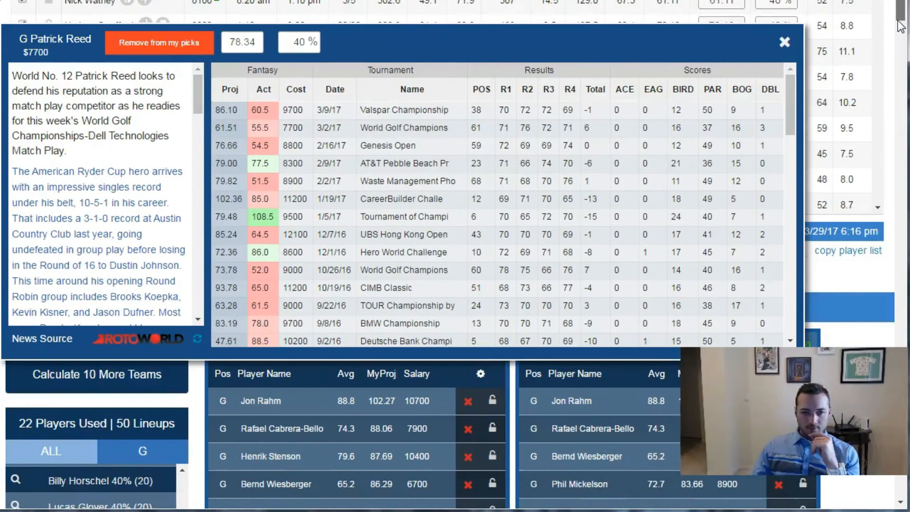
pyautogui.scroll(1, 900, 26)
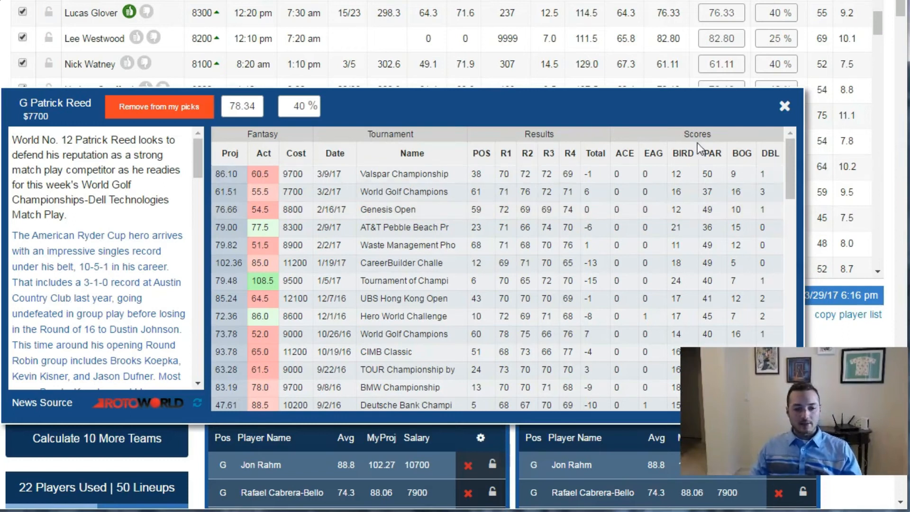
pyautogui.click(784, 106)
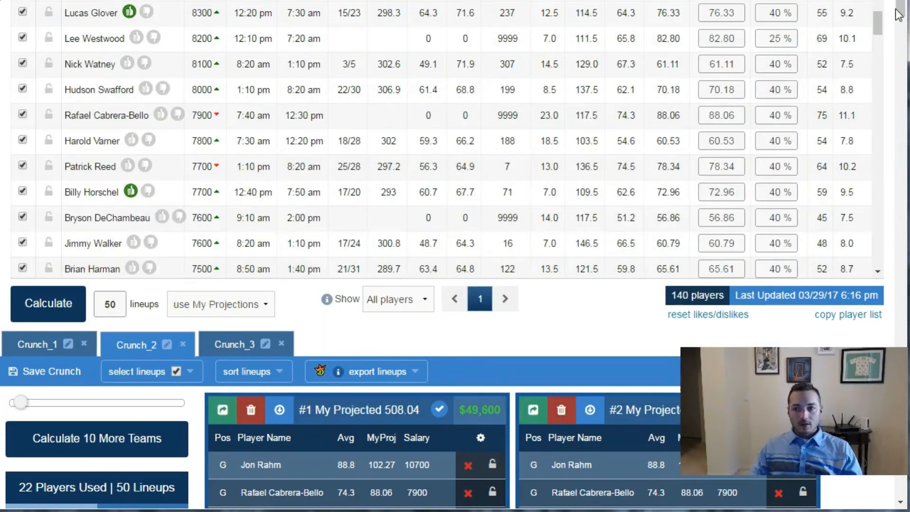
# - Check the mid-range player exposures in the Crunch_2 usage list again
pyautogui.scroll(-3, 271, 323)
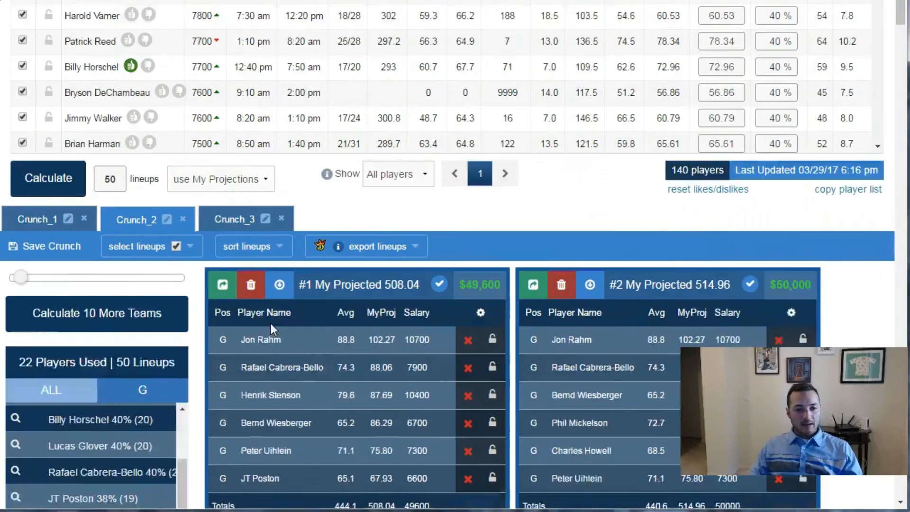
pyautogui.scroll(-5, 271, 323)
pyautogui.moveTo(182, 340); pyautogui.dragTo(195, 356)
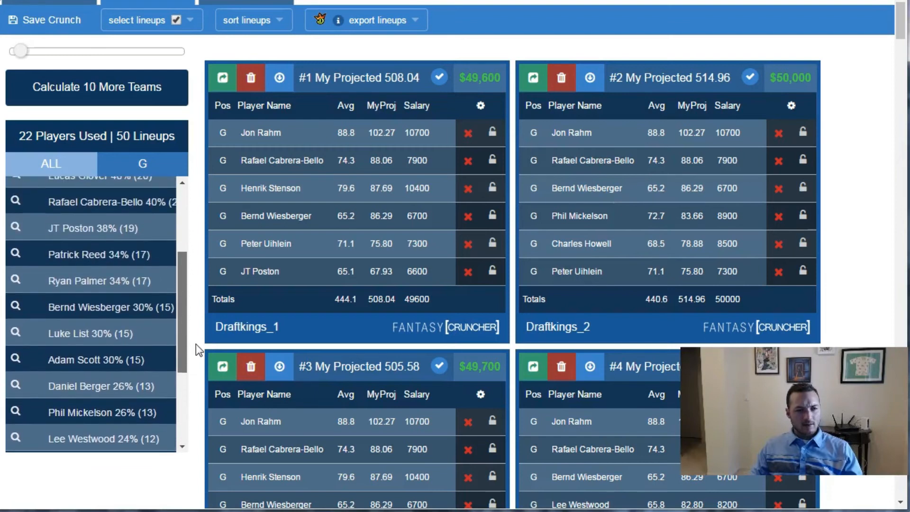
# - Review Ryan Palmer's news and past tournament results from the usage list, and close his details
pyautogui.click(88, 284)
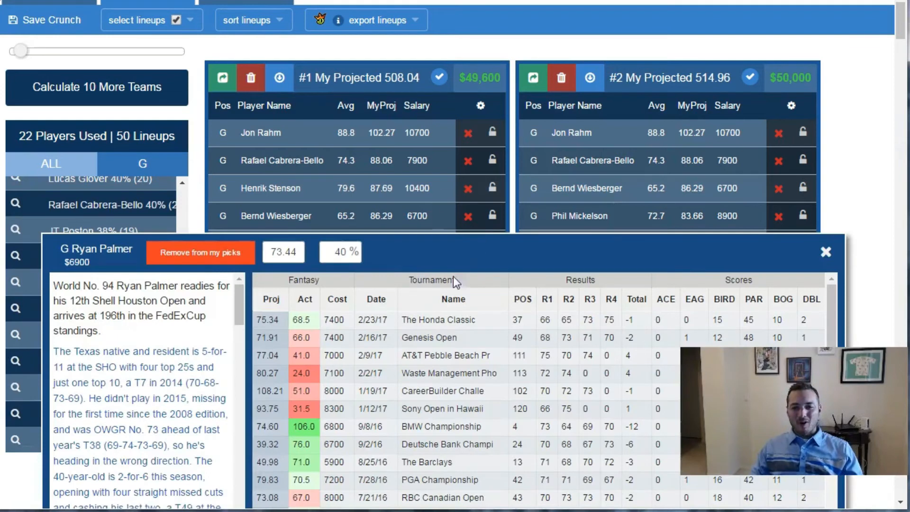
pyautogui.click(826, 251)
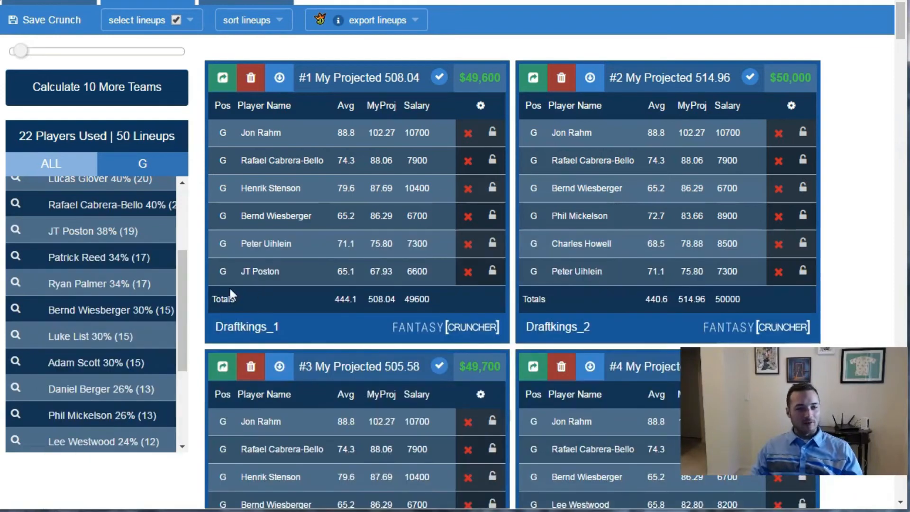
pyautogui.moveTo(191, 288); pyautogui.dragTo(191, 220)
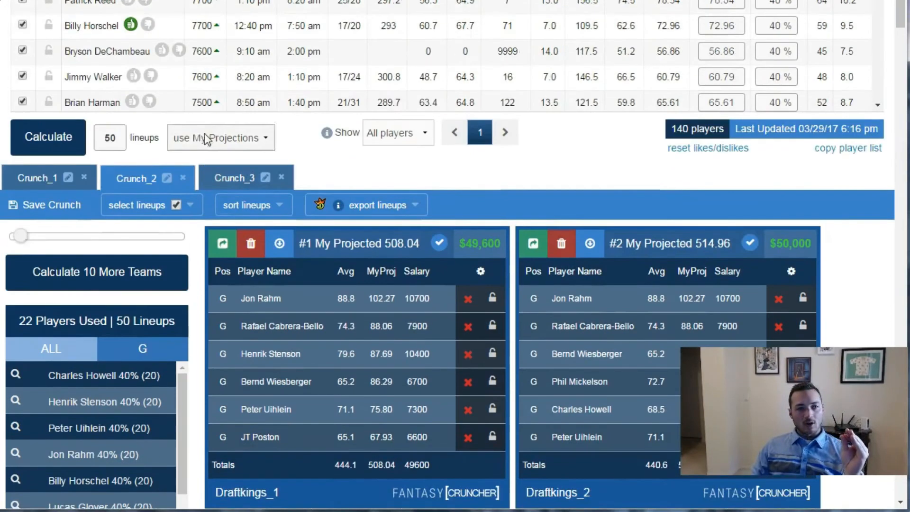
# - Rename the Crunch_2 lineup set as 40%ers
pyautogui.scroll(4, 208, 135)
pyautogui.click(169, 180)
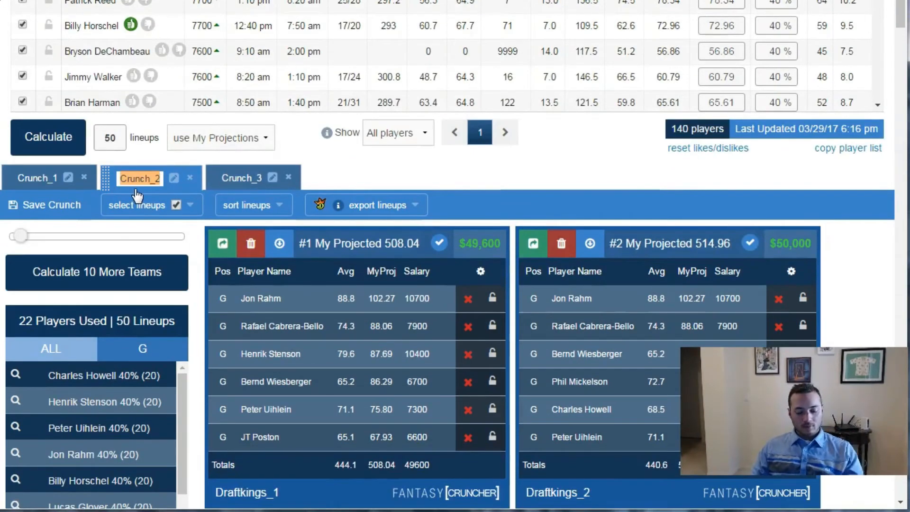
pyautogui.write('40')
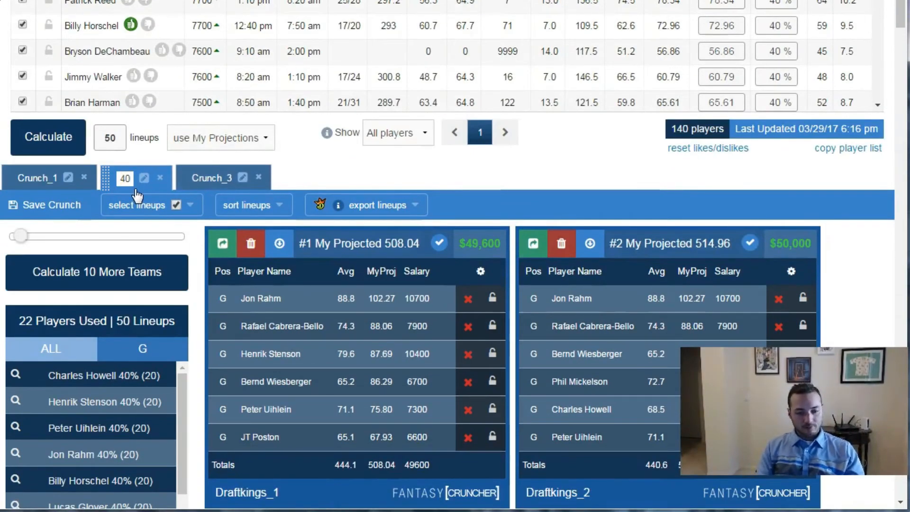
pyautogui.write('%ers')
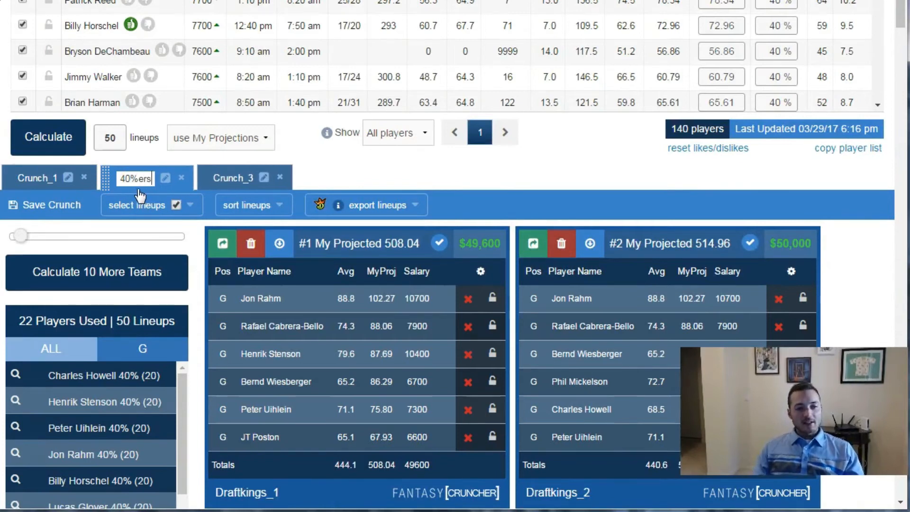
pyautogui.click(199, 251)
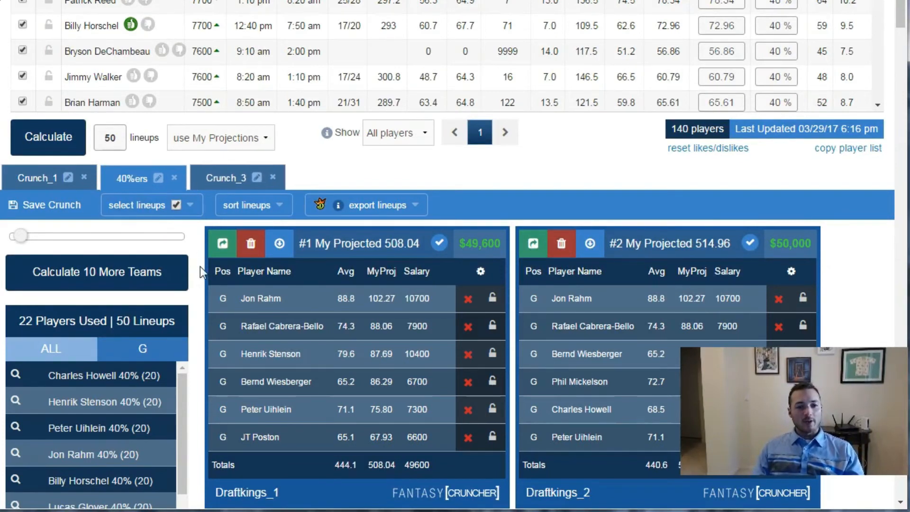
# - Add Rickie Fowler back into the player pool and lock him into every lineup
pyautogui.scroll(7, 200, 266)
pyautogui.scroll(1, 103, 237)
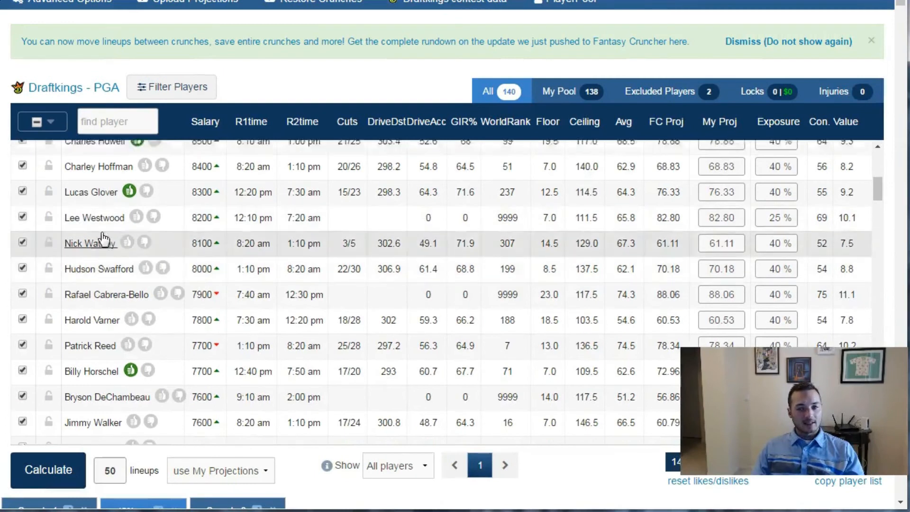
pyautogui.scroll(5, 104, 237)
pyautogui.click(22, 228)
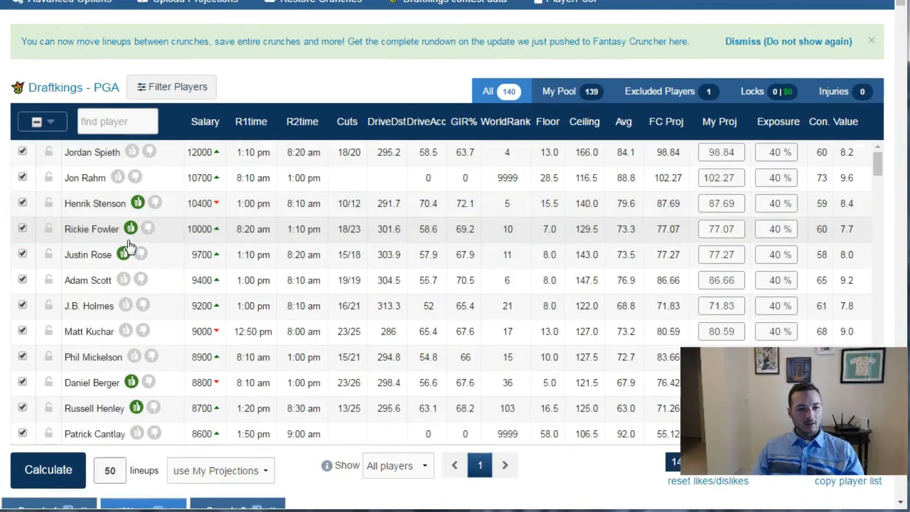
pyautogui.click(53, 231)
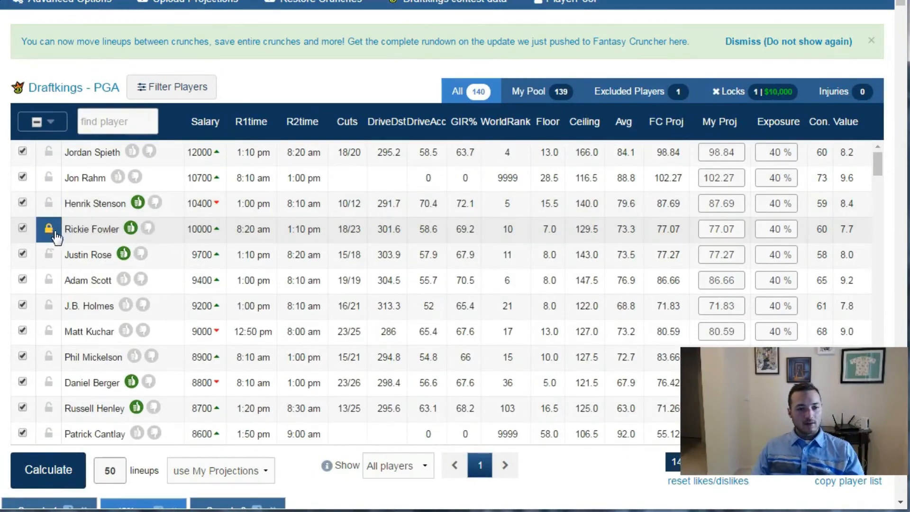
# - Find Tony Finau by searching "finau", add him back to the pool, lock him, and clear the search
pyautogui.scroll(-8, 138, 265)
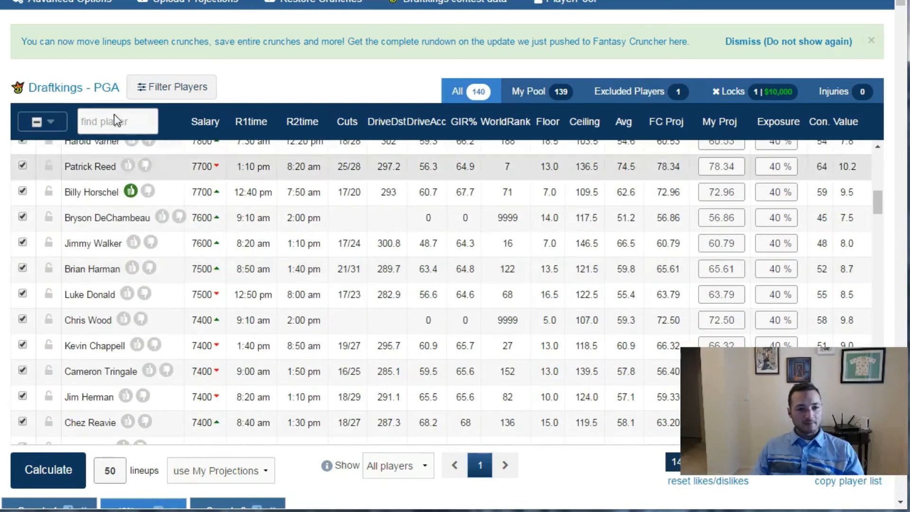
pyautogui.click(117, 125)
pyautogui.write('finau')
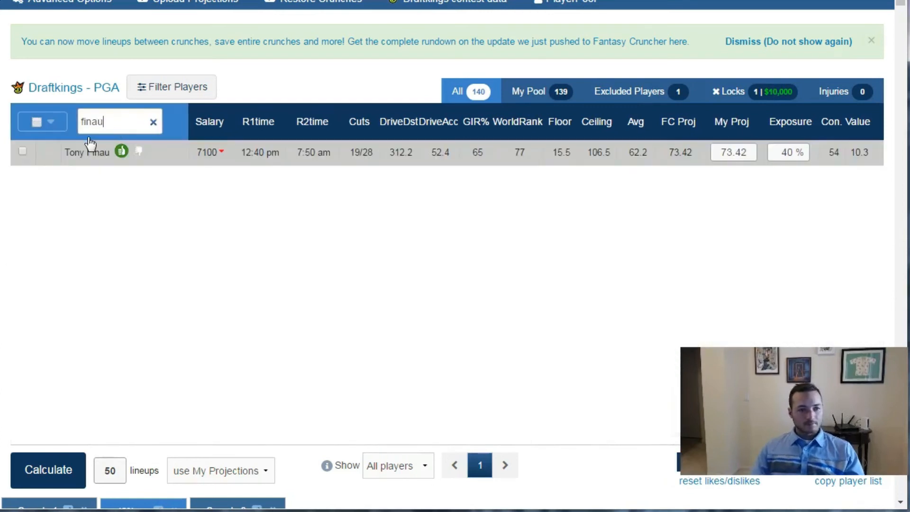
pyautogui.click(22, 151)
pyautogui.click(49, 152)
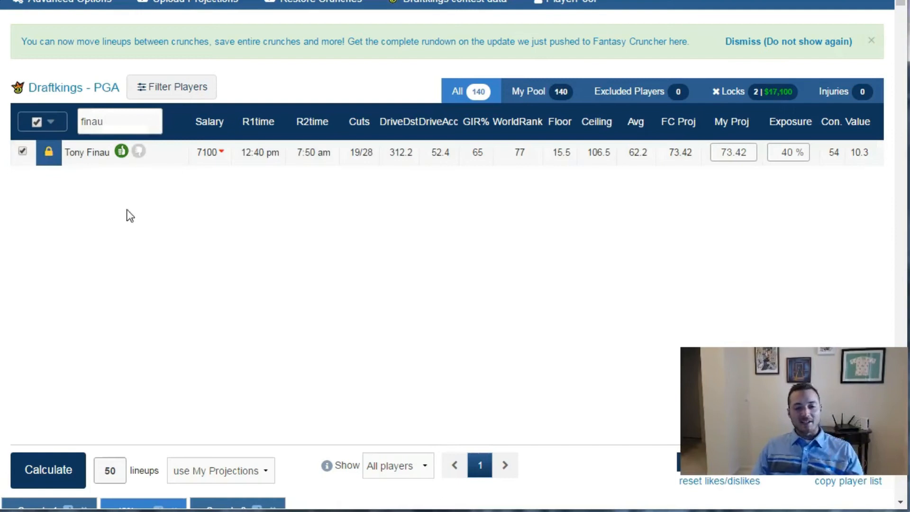
pyautogui.click(152, 121)
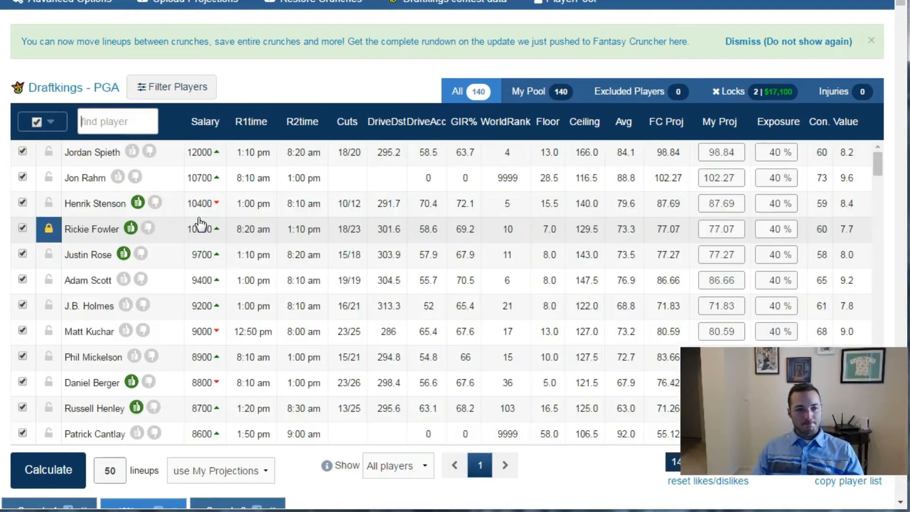
# - Calculate 50 lineups with Fowler and Finau locked, and review the player usage percentages
pyautogui.click(48, 470)
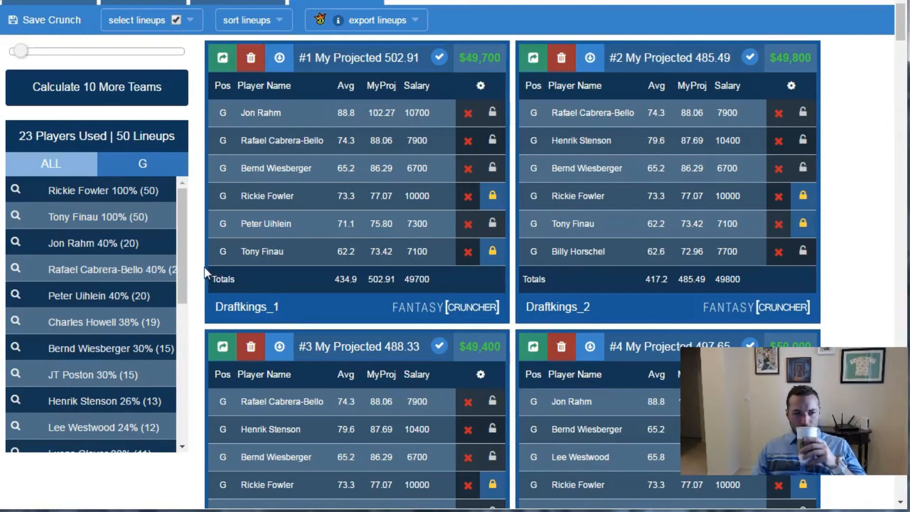
pyautogui.moveTo(181, 245); pyautogui.dragTo(155, 255)
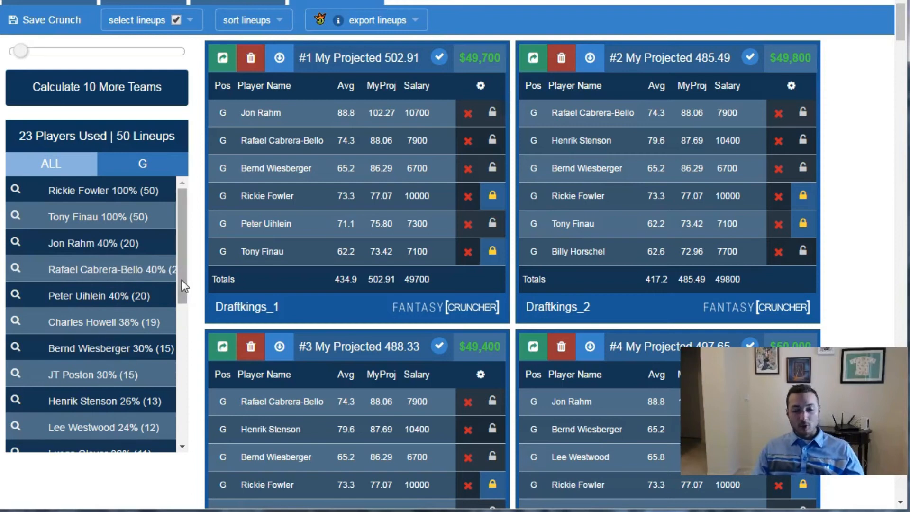
pyautogui.moveTo(181, 279); pyautogui.dragTo(172, 418)
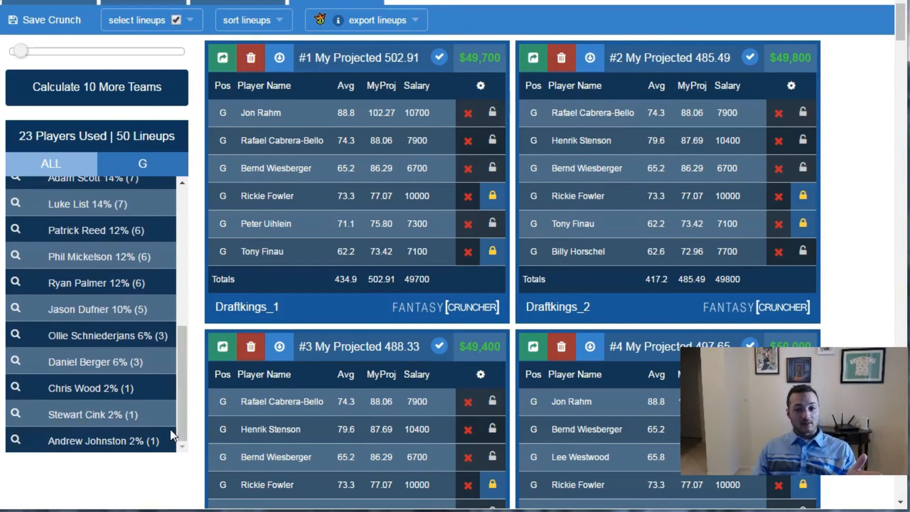
# - Give Justin Rose a second like, set his exposure to 20%, and recalculate the 50 lineups
pyautogui.scroll(7, 140, 149)
pyautogui.scroll(4, 141, 149)
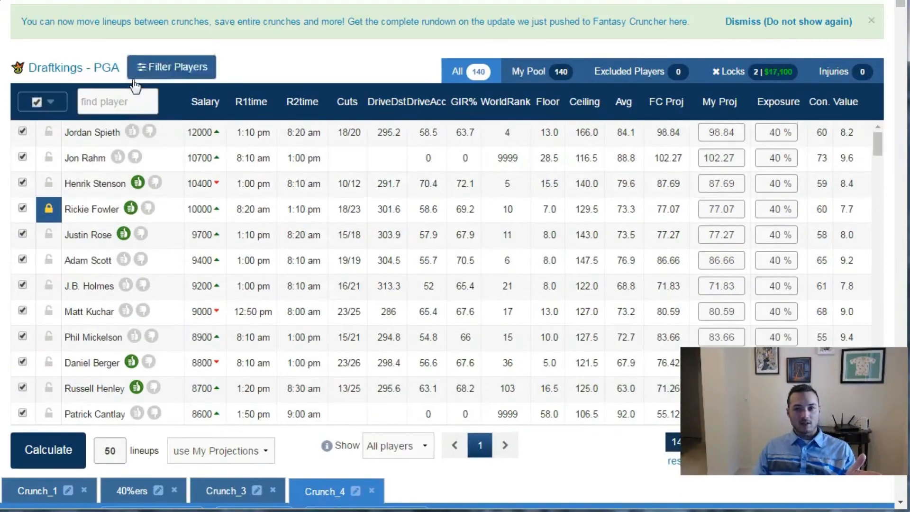
pyautogui.scroll(-3, 138, 292)
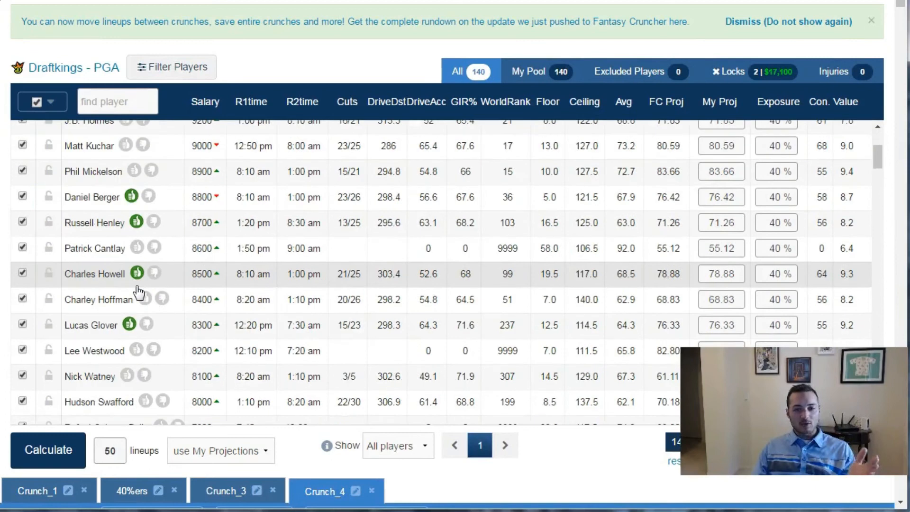
pyautogui.scroll(3, 136, 203)
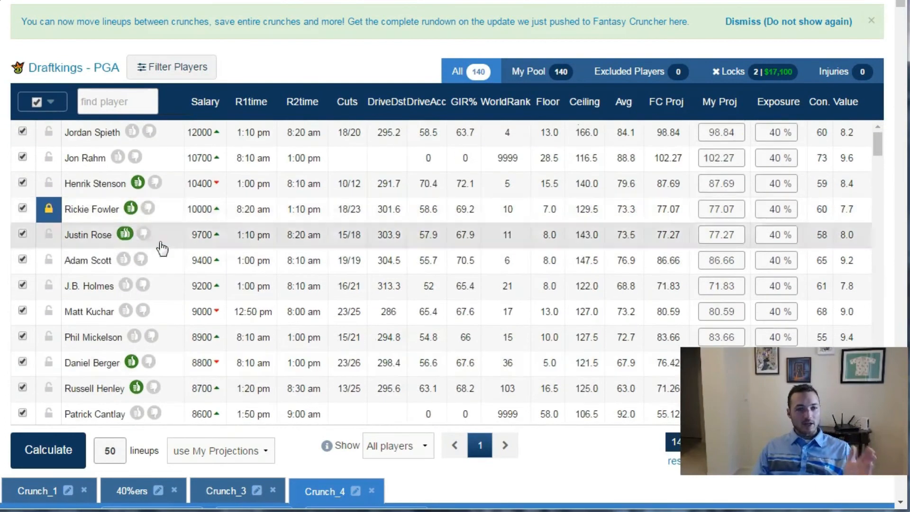
pyautogui.moveTo(764, 235); pyautogui.dragTo(812, 249)
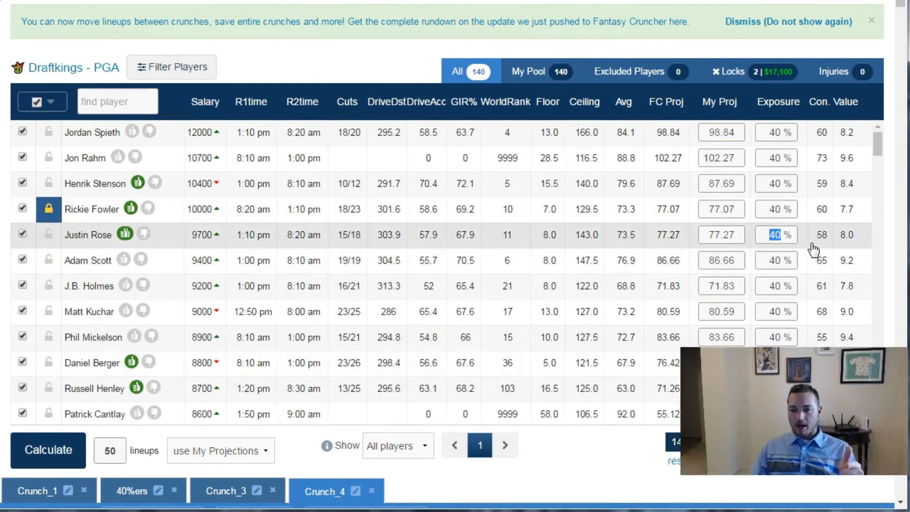
pyautogui.write('20')
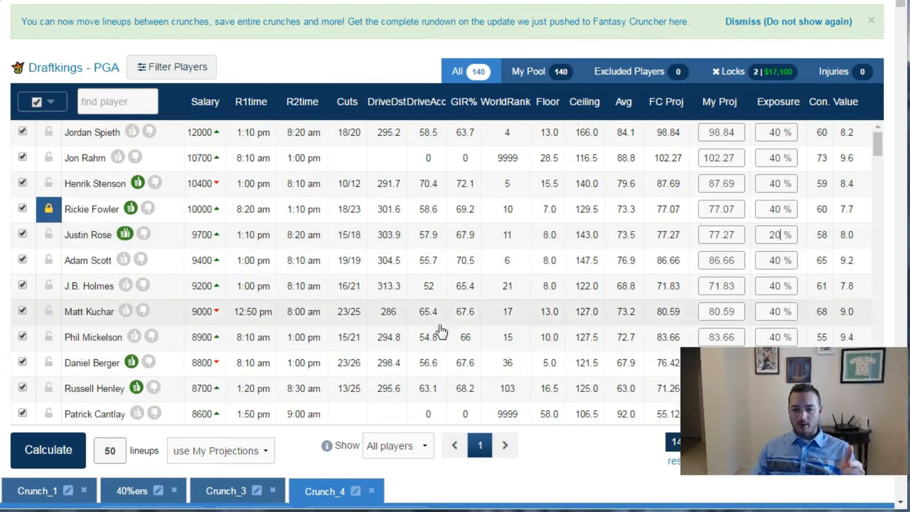
pyautogui.click(43, 450)
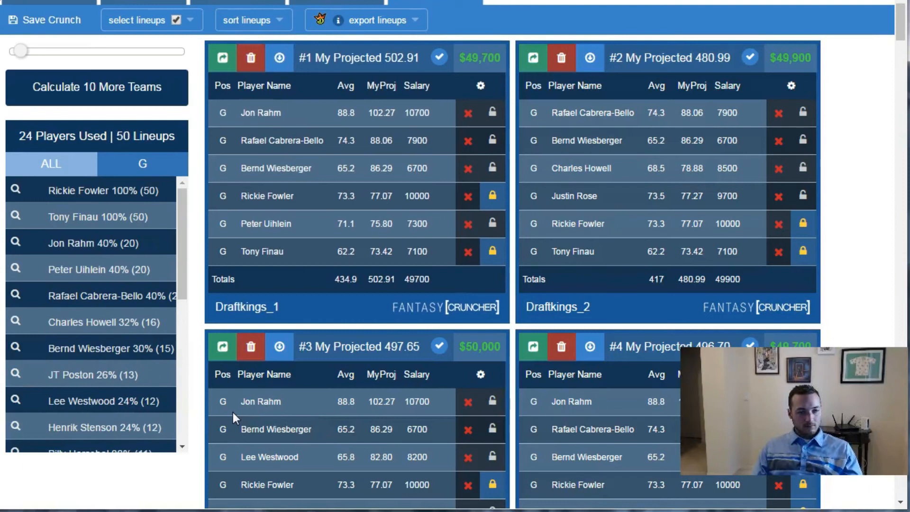
# - Compare the player usage percentages of the newest crunch with those of the 40%ers crunch
pyautogui.moveTo(185, 221); pyautogui.dragTo(177, 380)
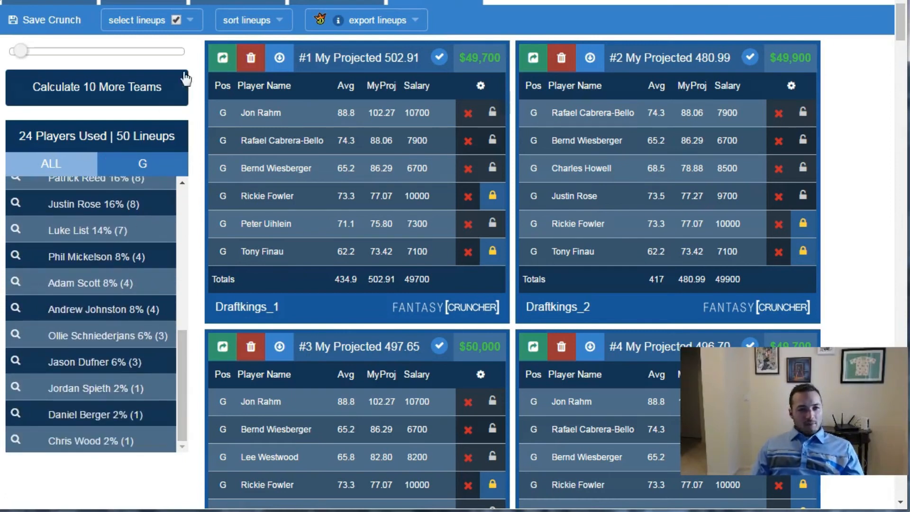
pyautogui.click(350, 2)
pyautogui.moveTo(179, 232); pyautogui.dragTo(199, 220)
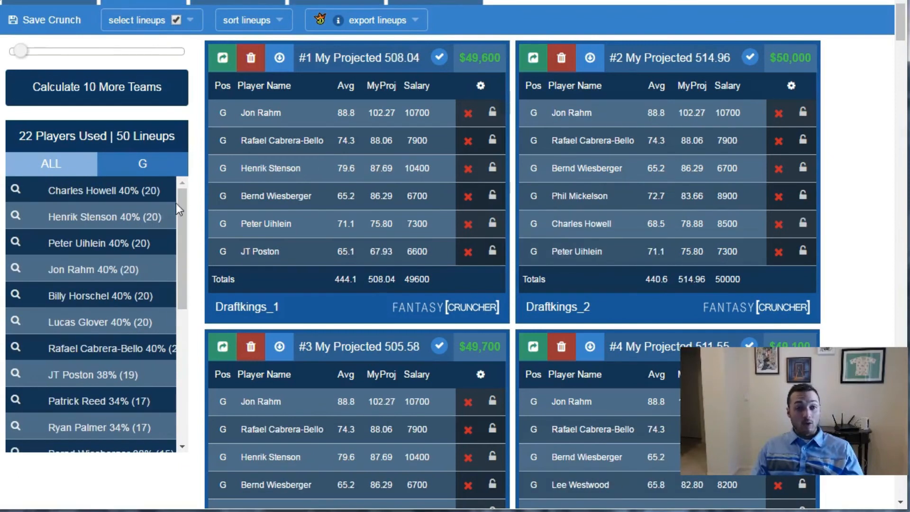
pyautogui.moveTo(181, 231); pyautogui.dragTo(183, 196)
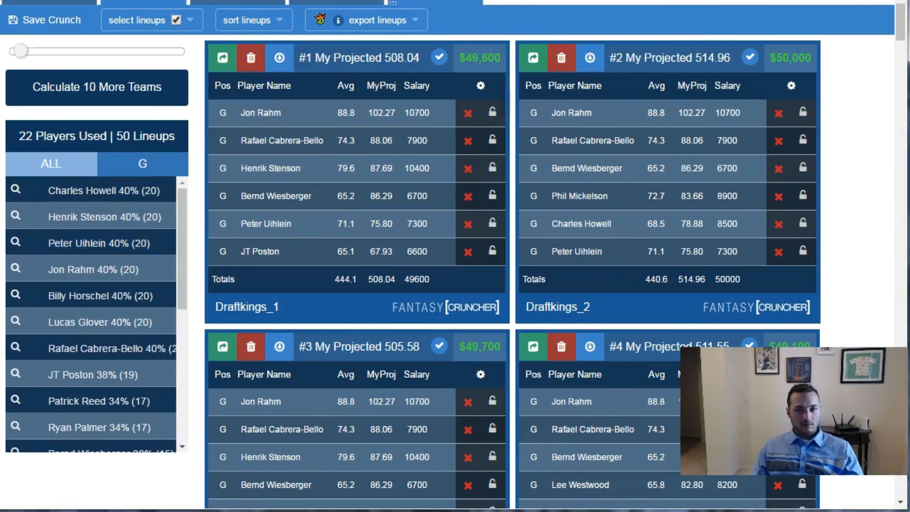
pyautogui.moveTo(182, 197); pyautogui.dragTo(178, 352)
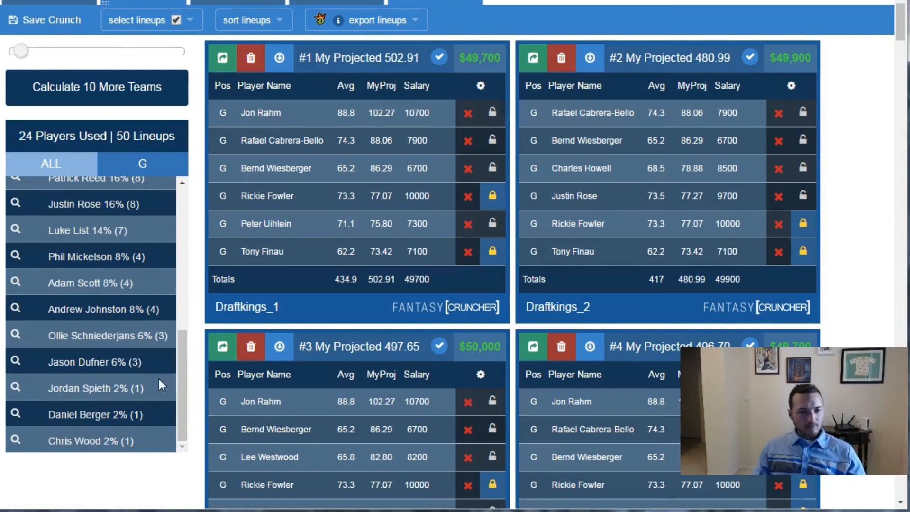
pyautogui.moveTo(185, 282); pyautogui.dragTo(179, 365)
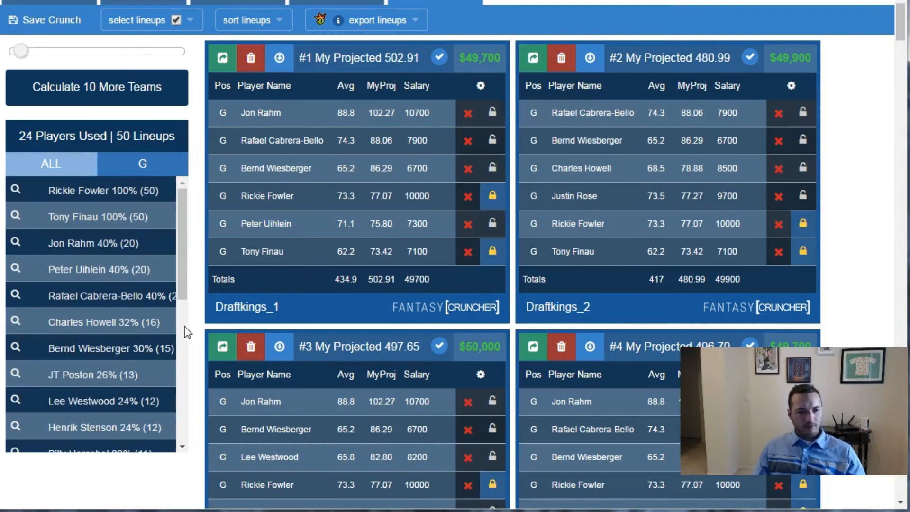
pyautogui.moveTo(182, 276); pyautogui.dragTo(204, 320)
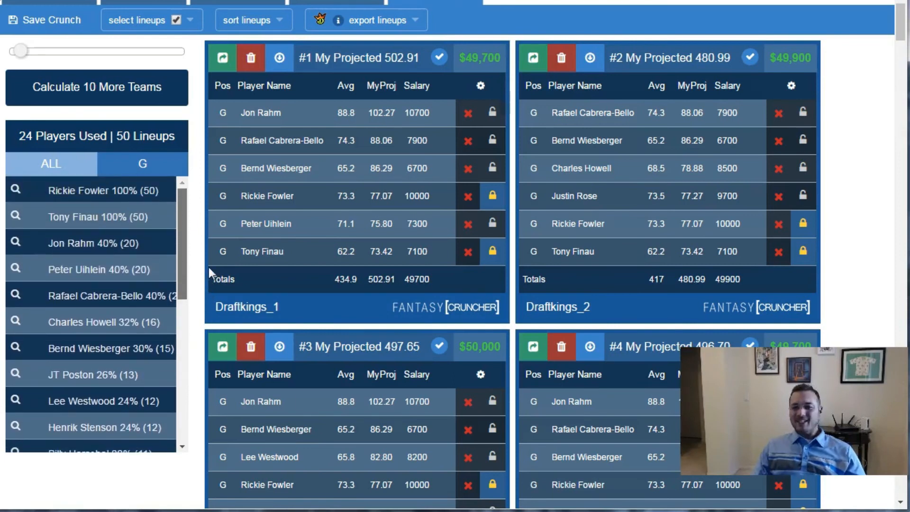
# - Check the likes and exposures in the player pool and return to the 40%ers usage list
pyautogui.scroll(10, 210, 232)
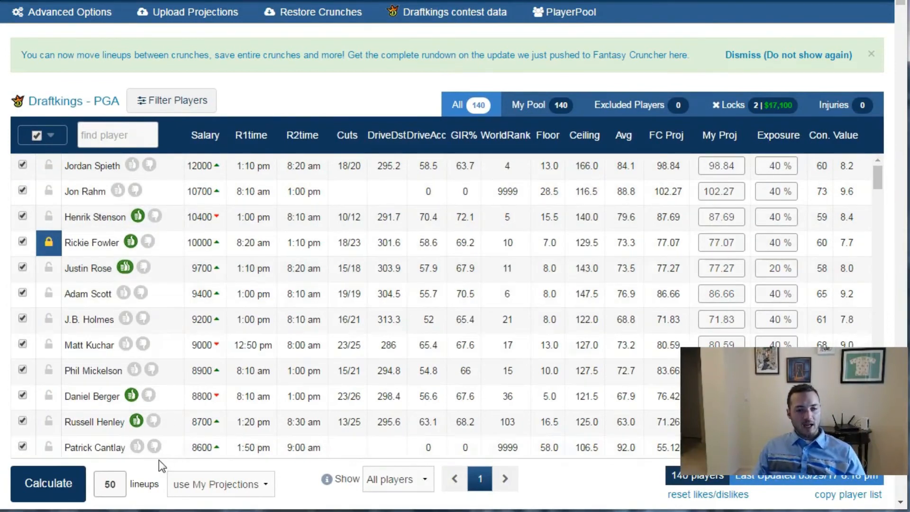
pyautogui.scroll(-7, 158, 460)
pyautogui.scroll(-3, 149, 436)
pyautogui.scroll(-3, 199, 380)
pyautogui.scroll(3, 187, 344)
pyautogui.click(135, 28)
pyautogui.scroll(-5, 181, 258)
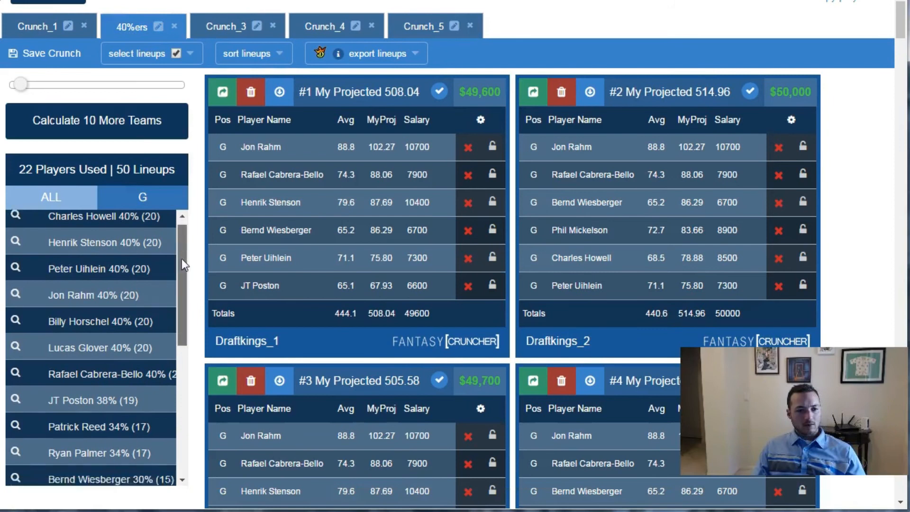
# - Review the player usage in Crunch_5 and rename that crunch as Fowler/Finau
pyautogui.click(422, 27)
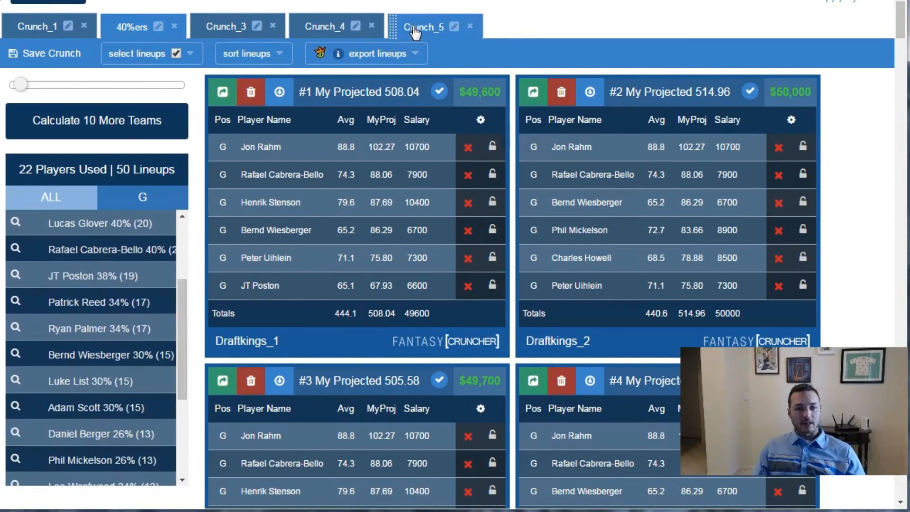
pyautogui.scroll(-1, 184, 244)
pyautogui.moveTo(183, 252); pyautogui.dragTo(186, 399)
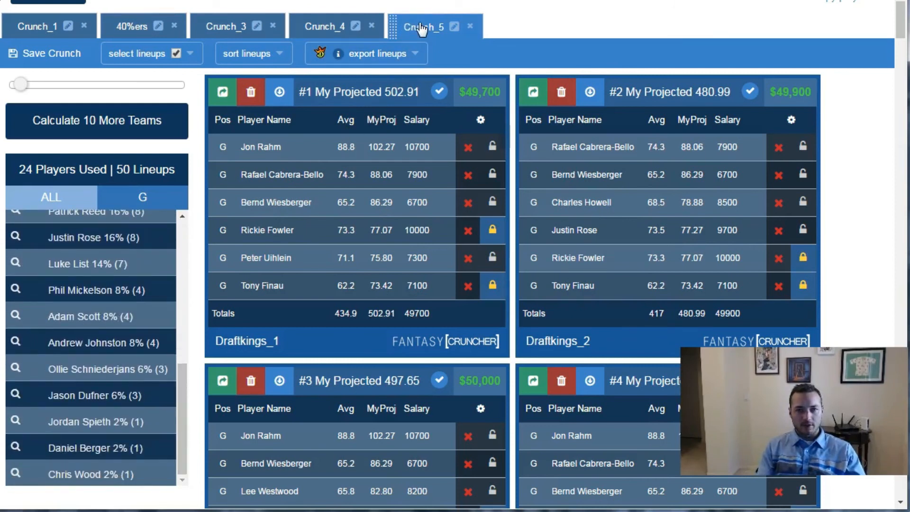
pyautogui.click(453, 27)
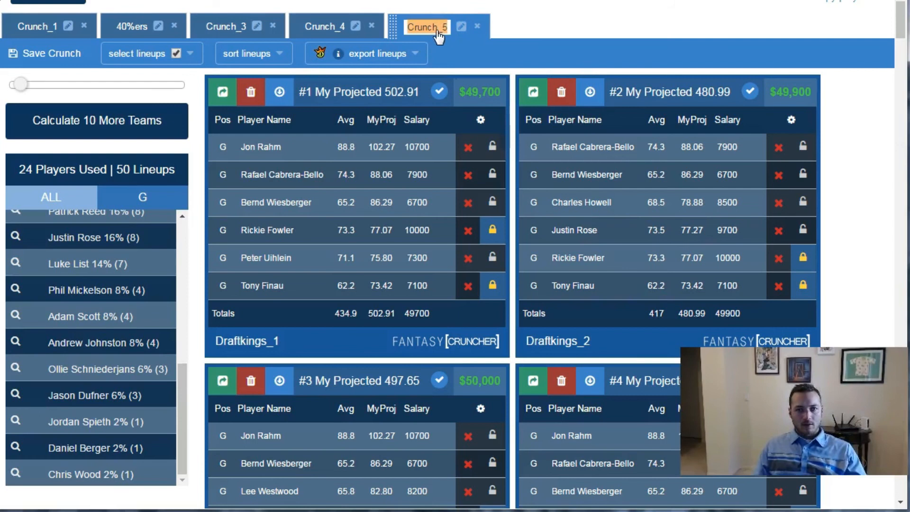
pyautogui.write('Fowler/Finau')
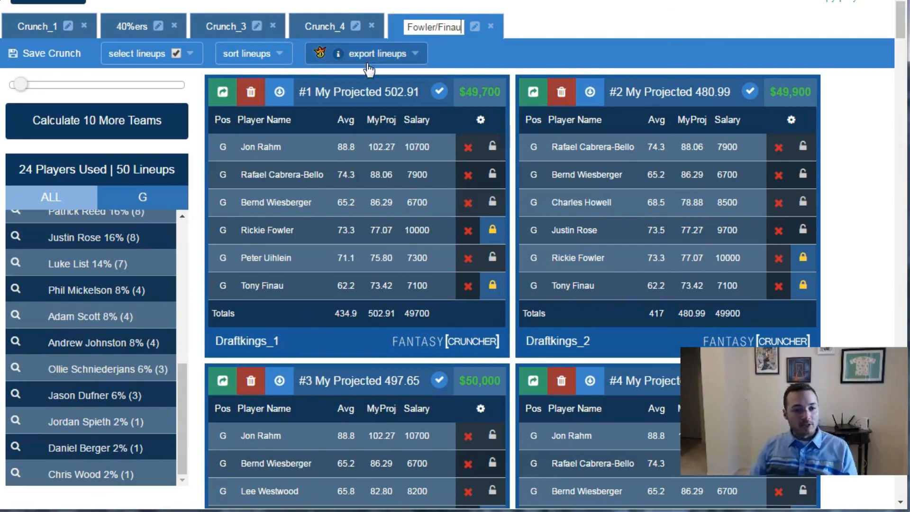
pyautogui.moveTo(174, 433); pyautogui.dragTo(171, 229)
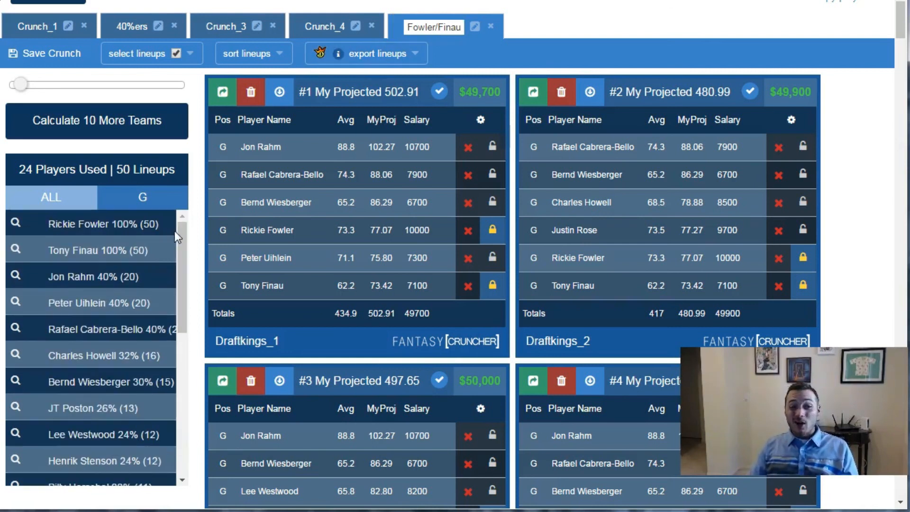